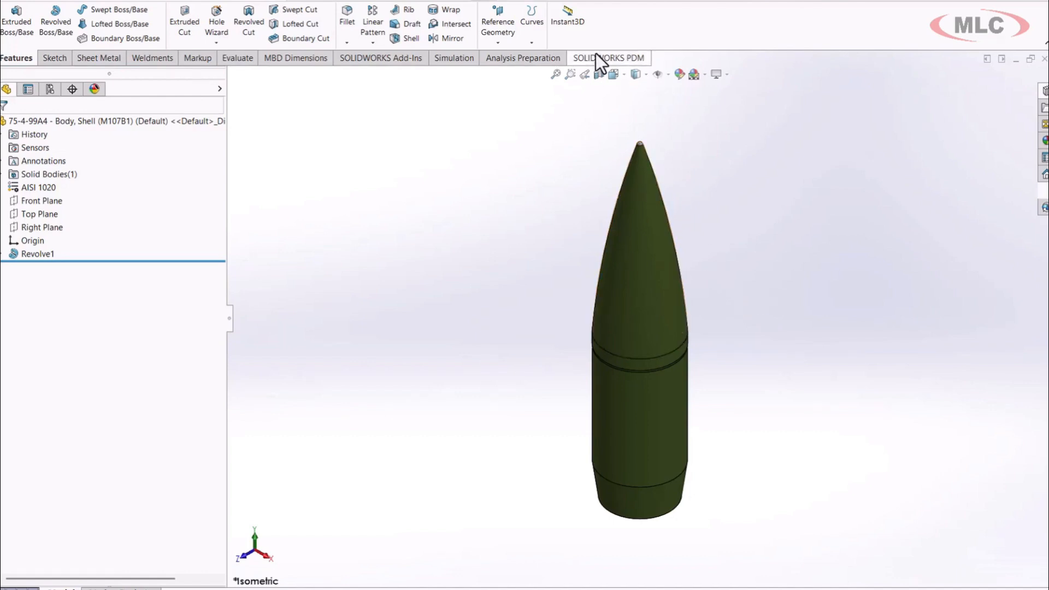
Enable the SOLIDWORKS Flow Simulation 2025 add-in.
left_click(555, 5)
left_click(557, 35)
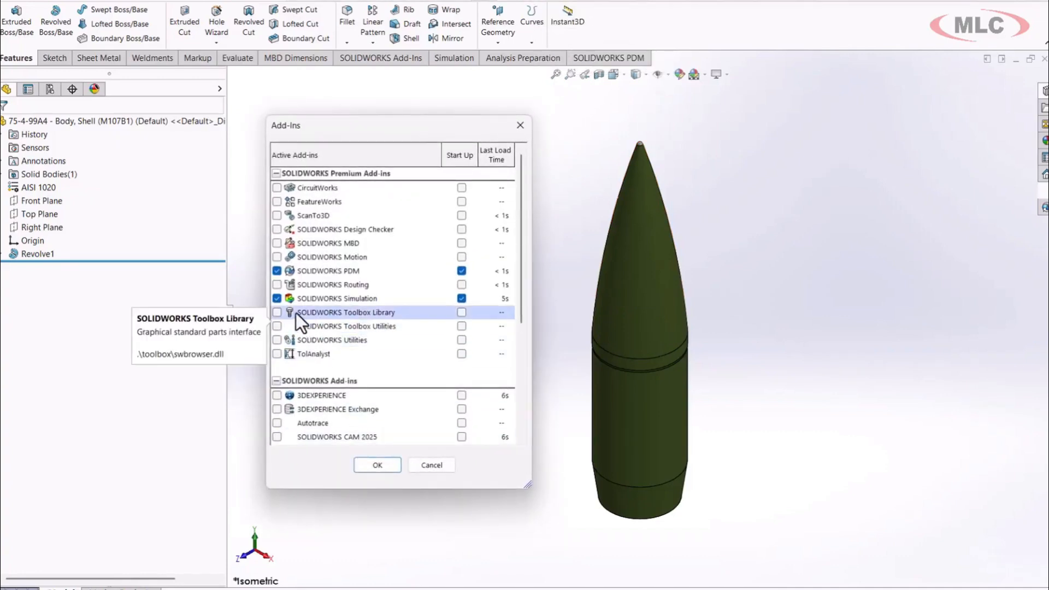
scroll(305, 344, "down", 4)
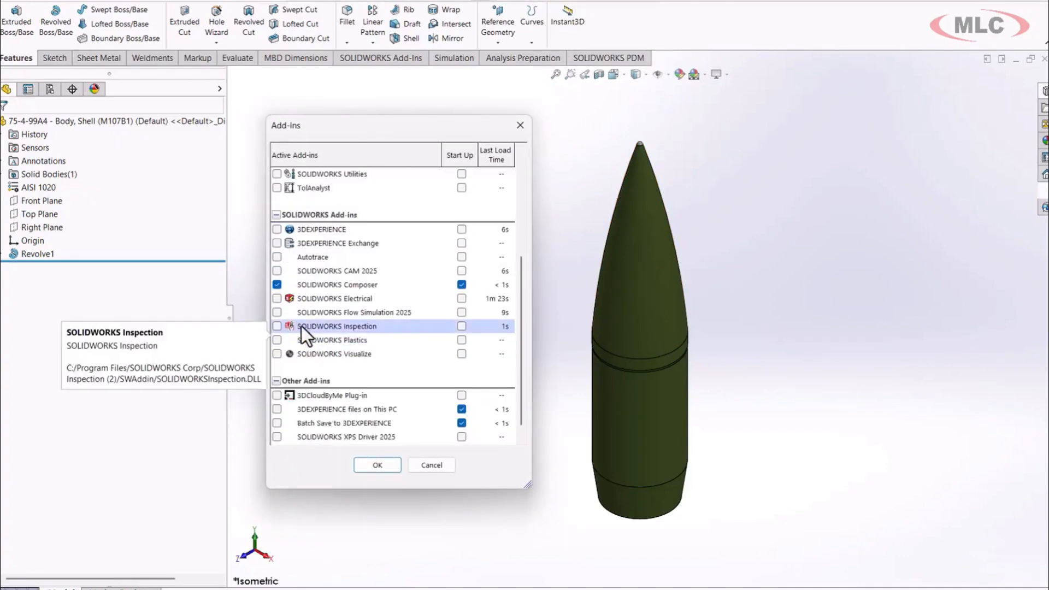
left_click(277, 312)
left_click(372, 465)
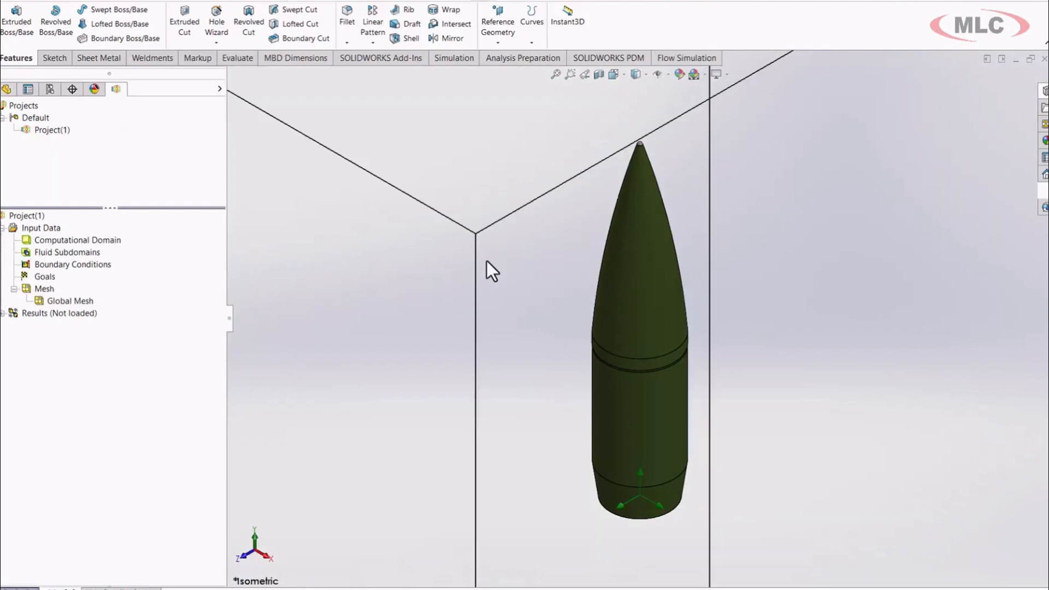
scroll(487, 261, "up", 2)
scroll(487, 261, "up", 5)
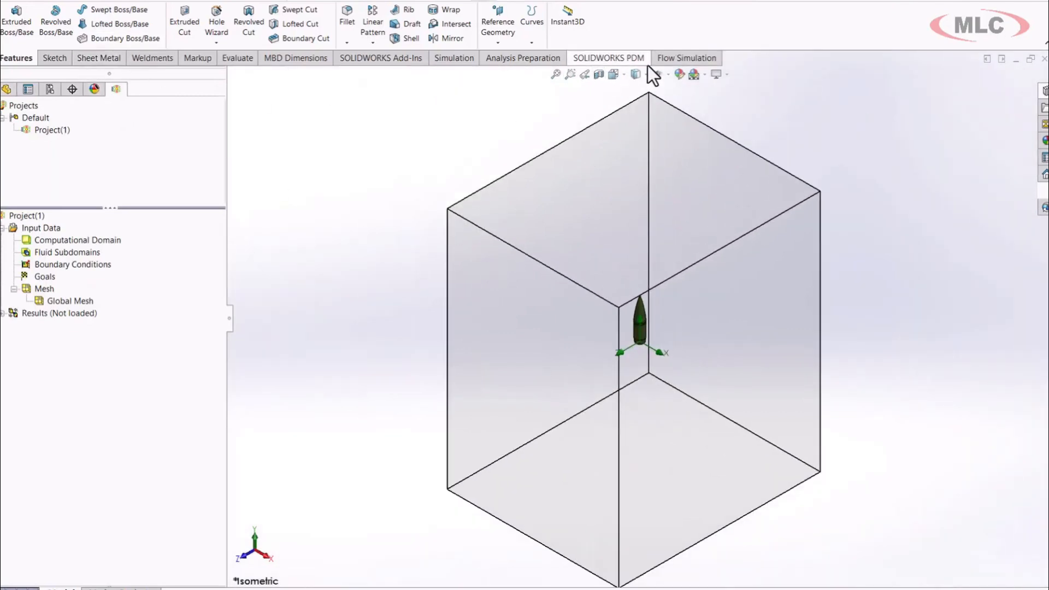
Create Project(2) with the Flow Simulation wizard, using the SI unit system and an external fluid flow analysis.
left_click(672, 59)
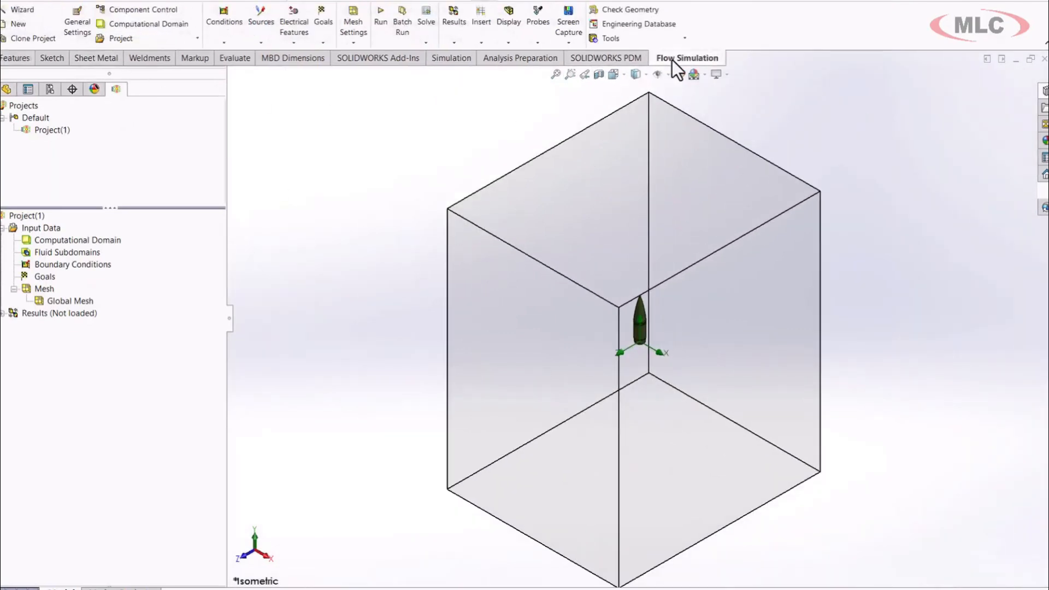
left_click(31, 14)
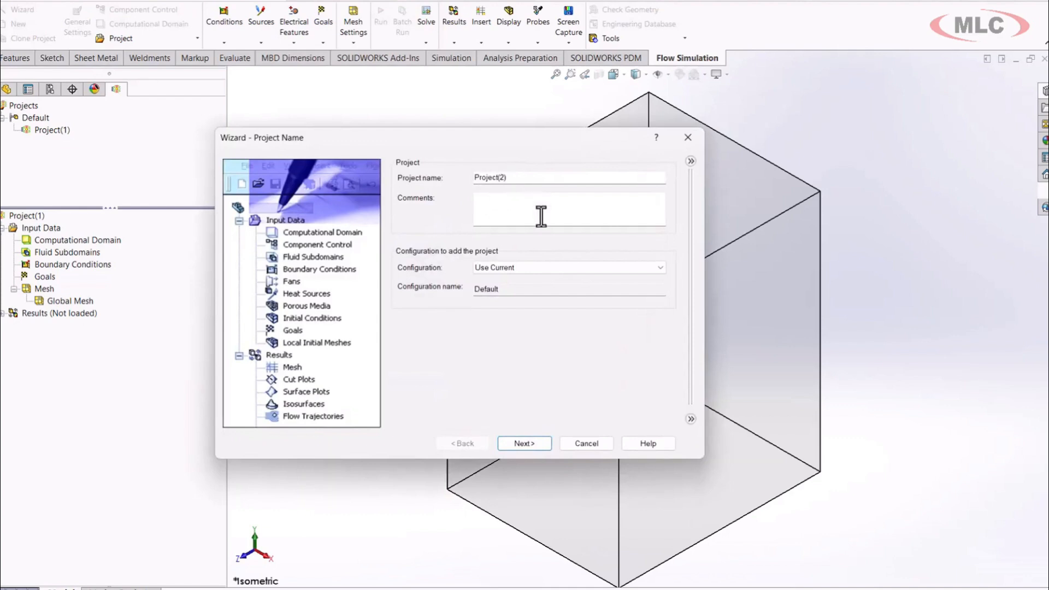
left_click(519, 441)
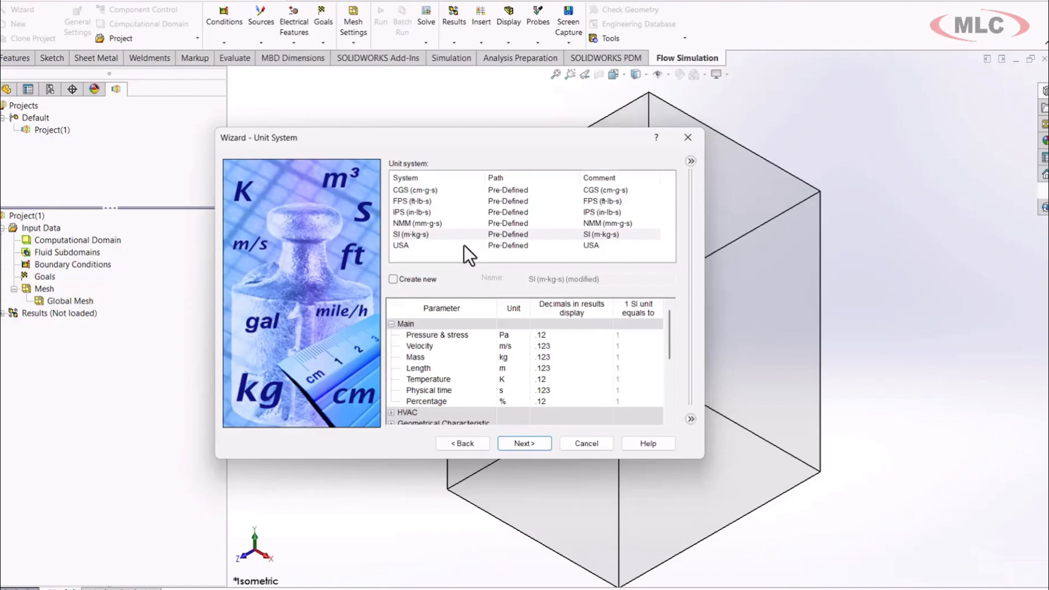
left_click(516, 441)
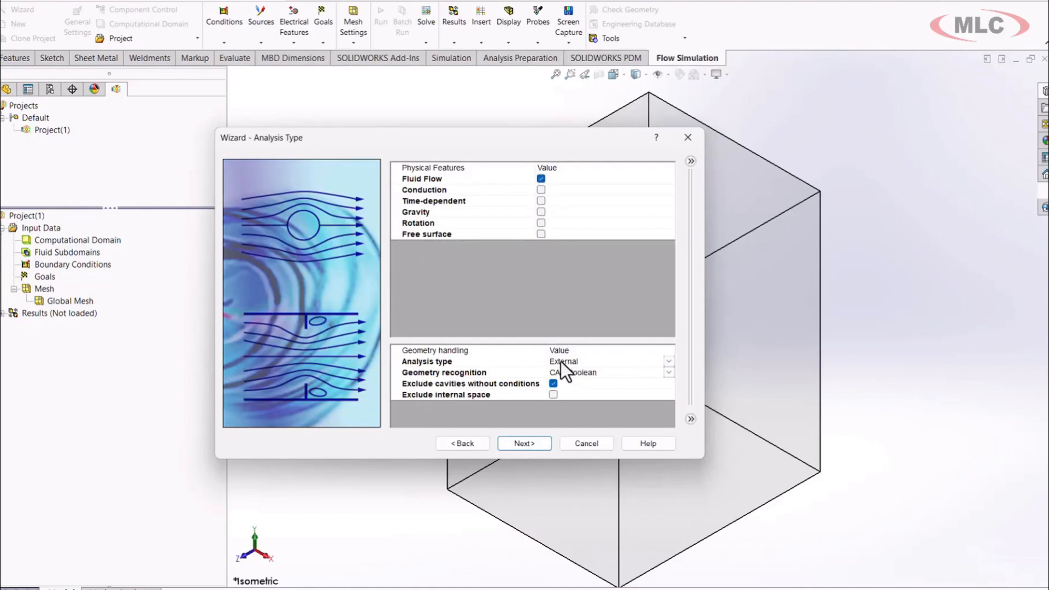
left_click(526, 445)
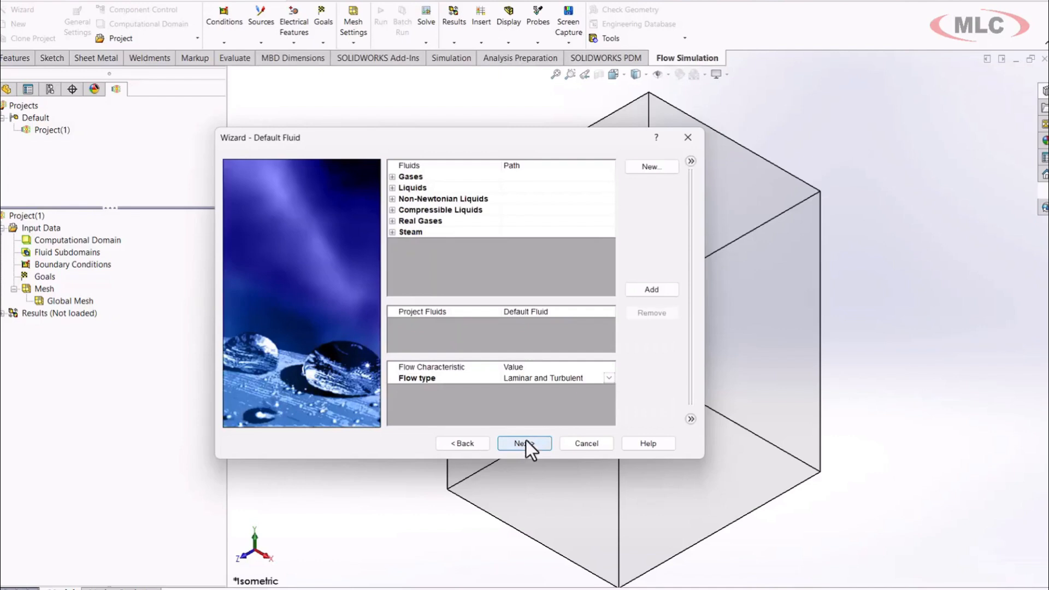
Add predefined air as the default project fluid with high Mach number flow enabled, and keep adiabatic, zero-roughness walls.
left_click(393, 177)
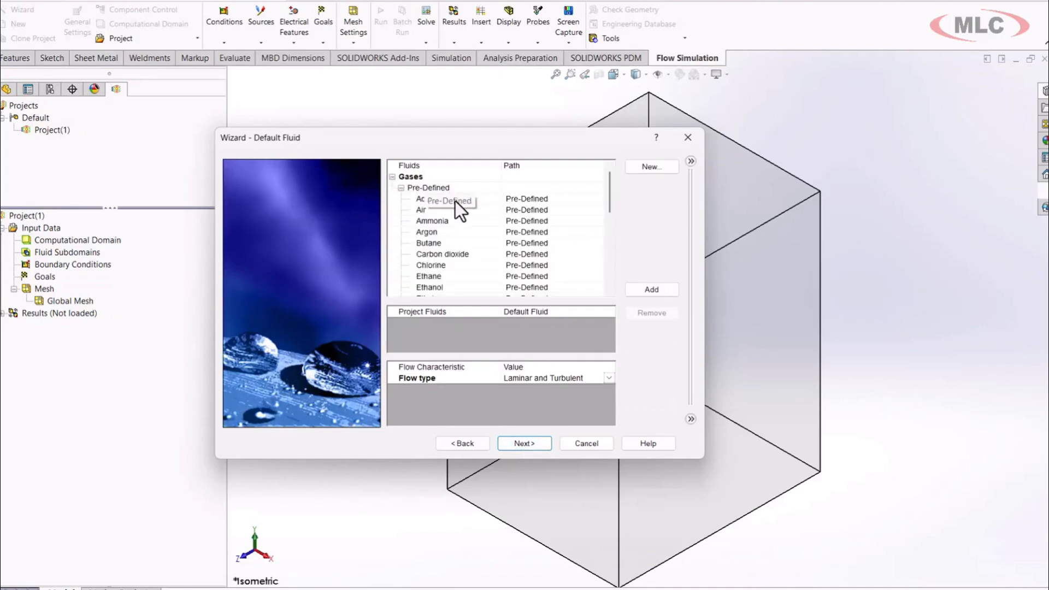
double_click(468, 210)
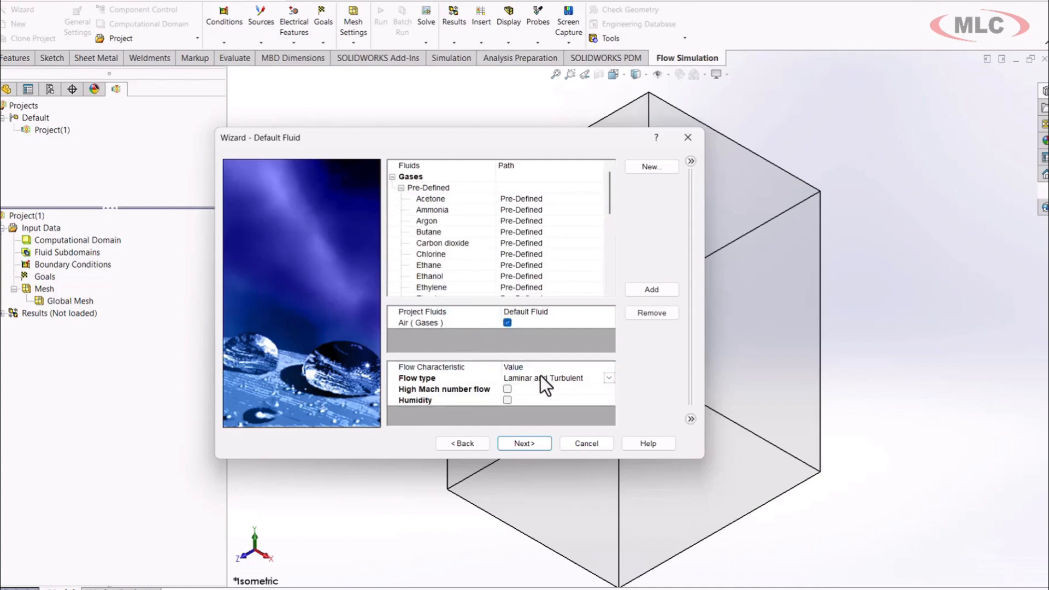
left_click(506, 389)
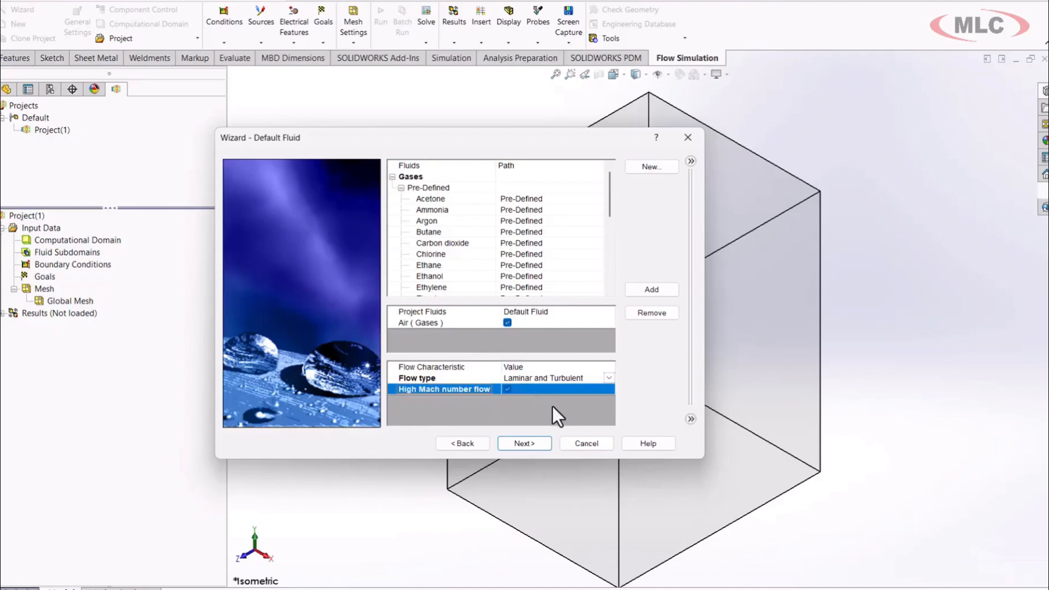
left_click(542, 443)
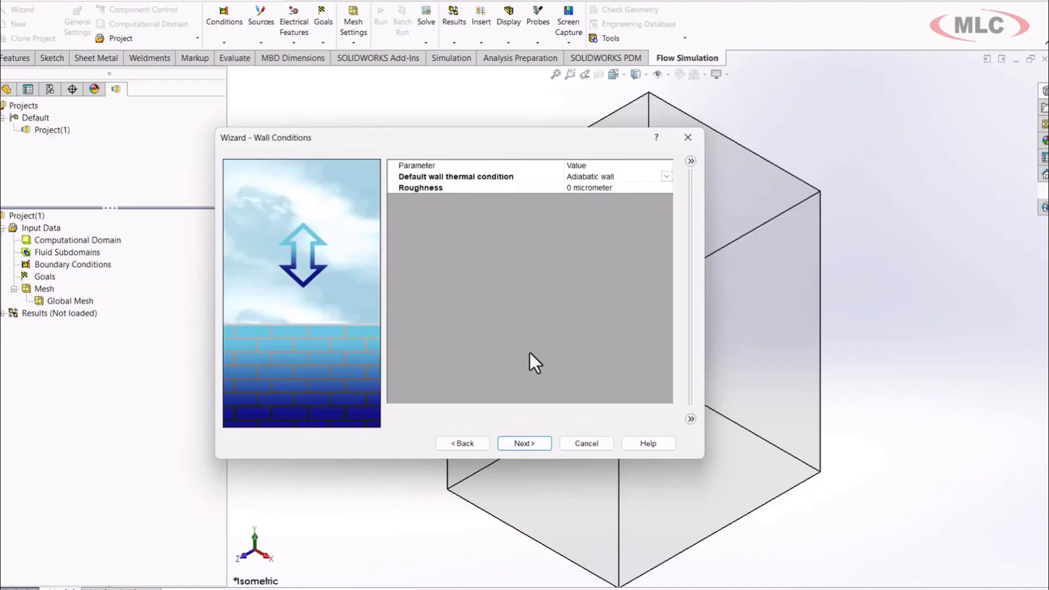
left_click(522, 440)
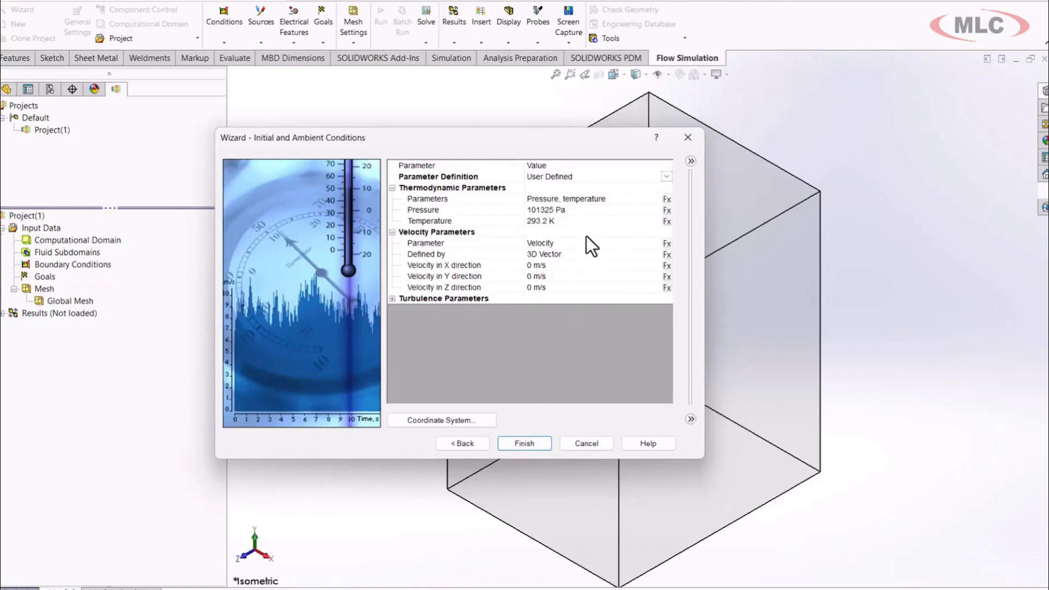
Set the ambient temperature to 660 K in the initial and ambient conditions.
left_click(565, 218)
left_click_drag(565, 218, 520, 220)
type("660")
key("Return")
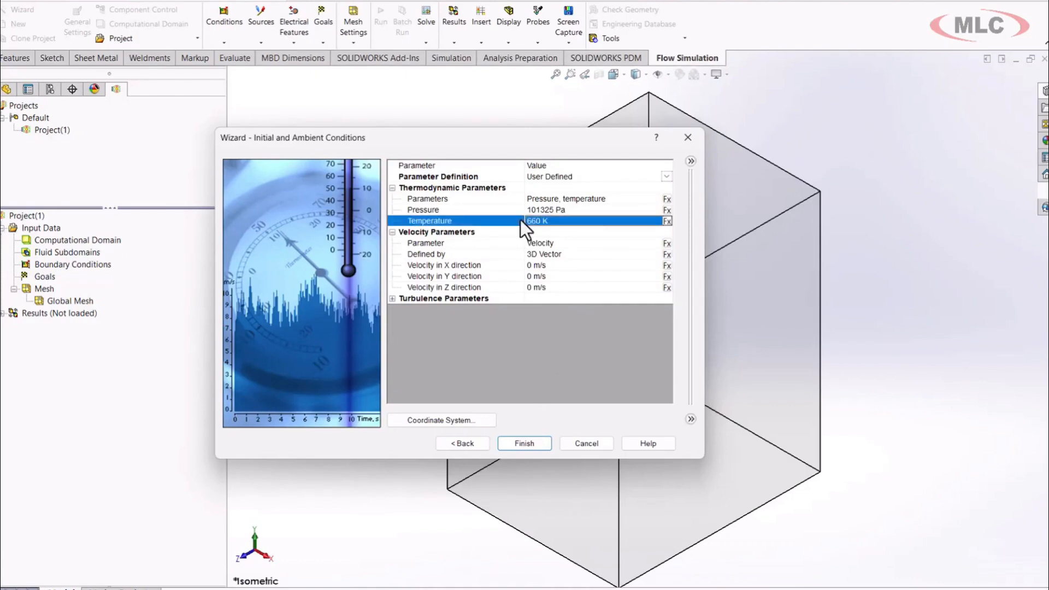
double_click(554, 277)
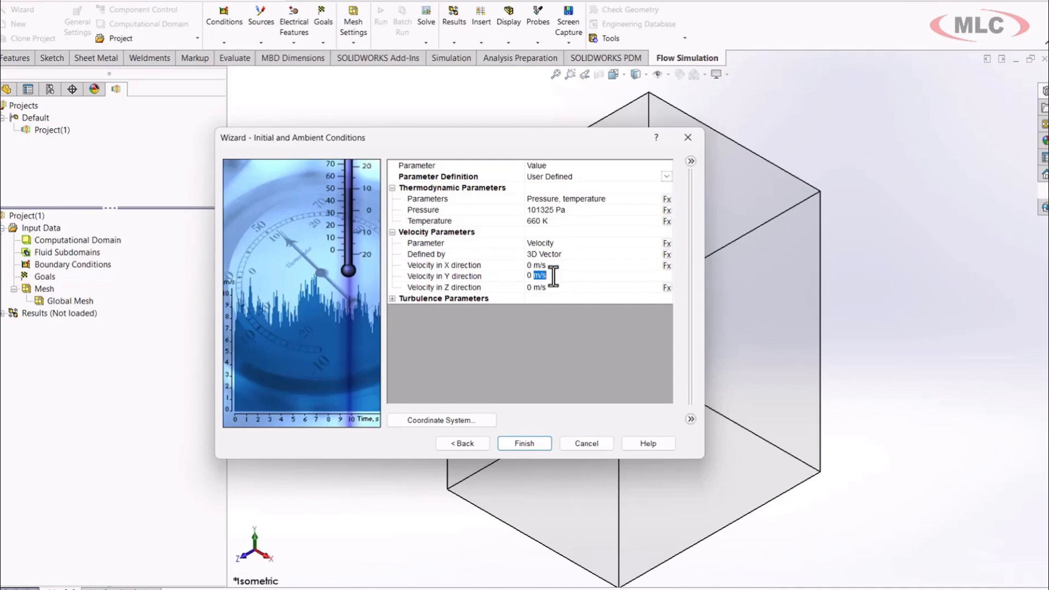
key("BackSpace")
key("BackSpace")
key("BackSpace")
type("-1/7")
key("Return")
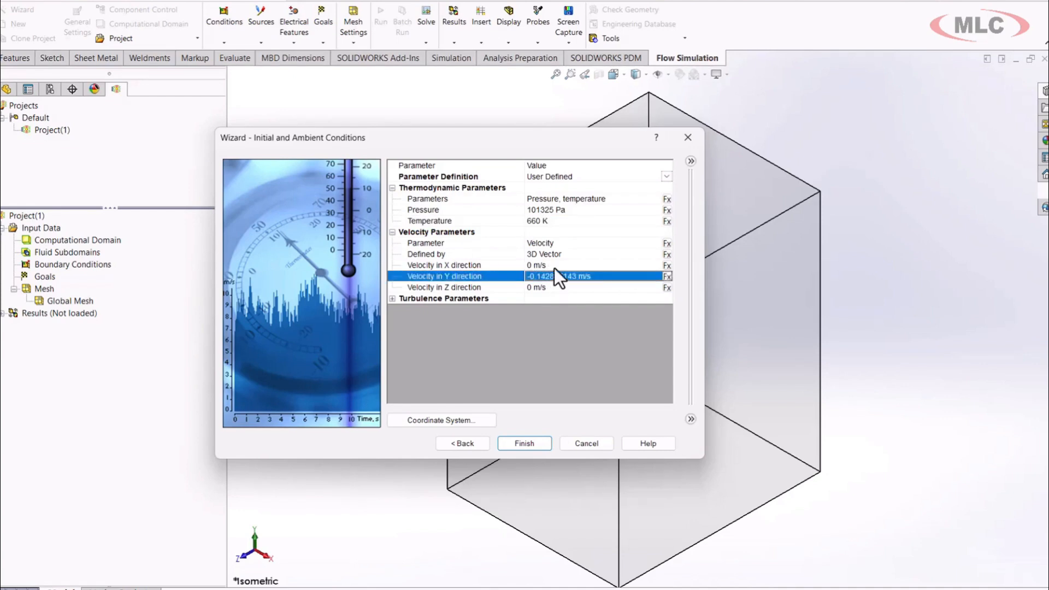
Define the velocity by Mach number with -1.7 in the Y direction, and finish the project wizard.
left_click(569, 243)
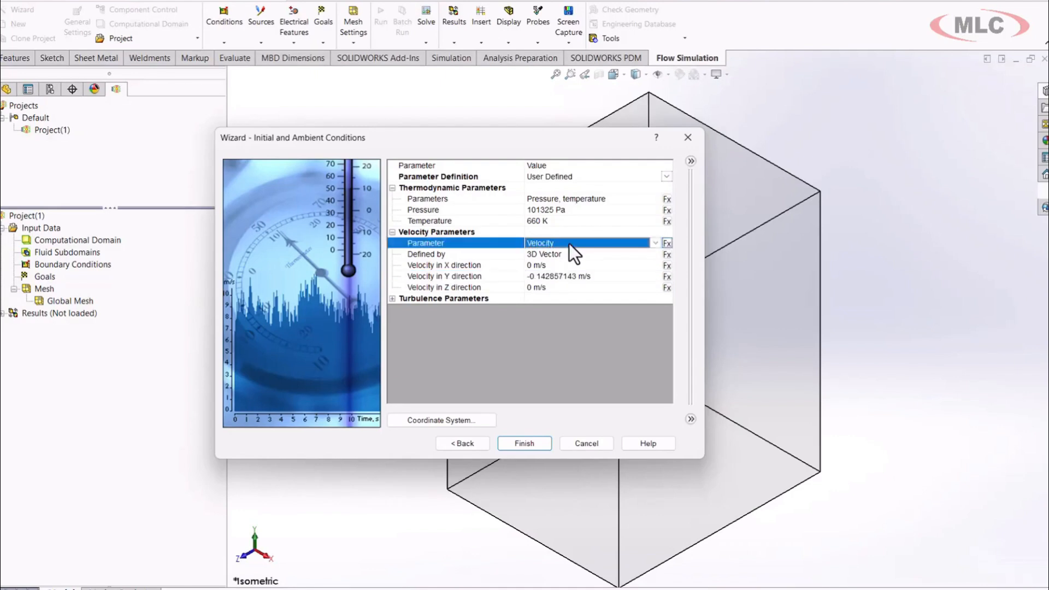
left_click(655, 242)
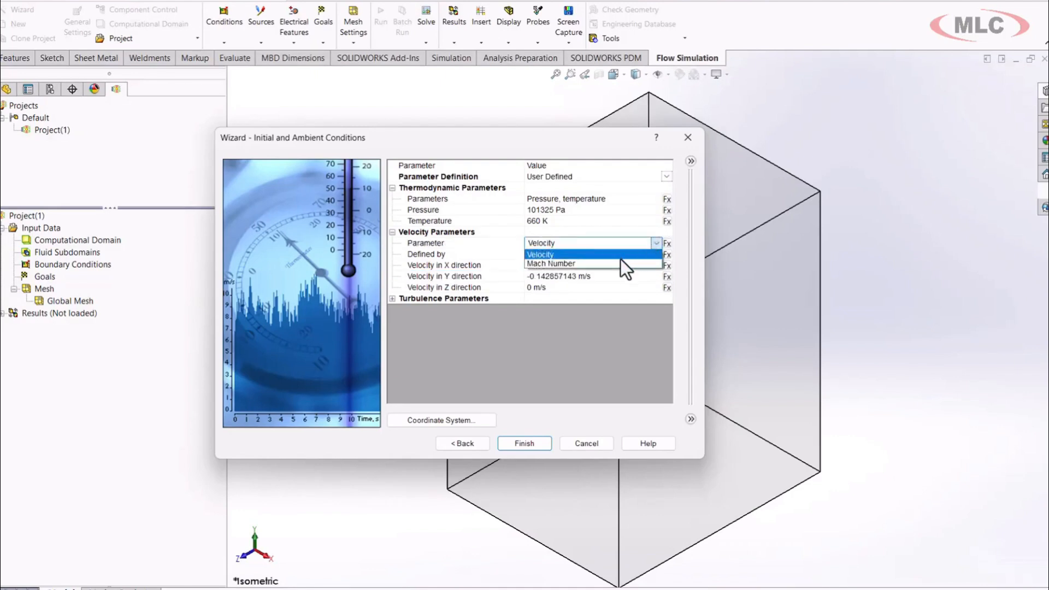
left_click(605, 265)
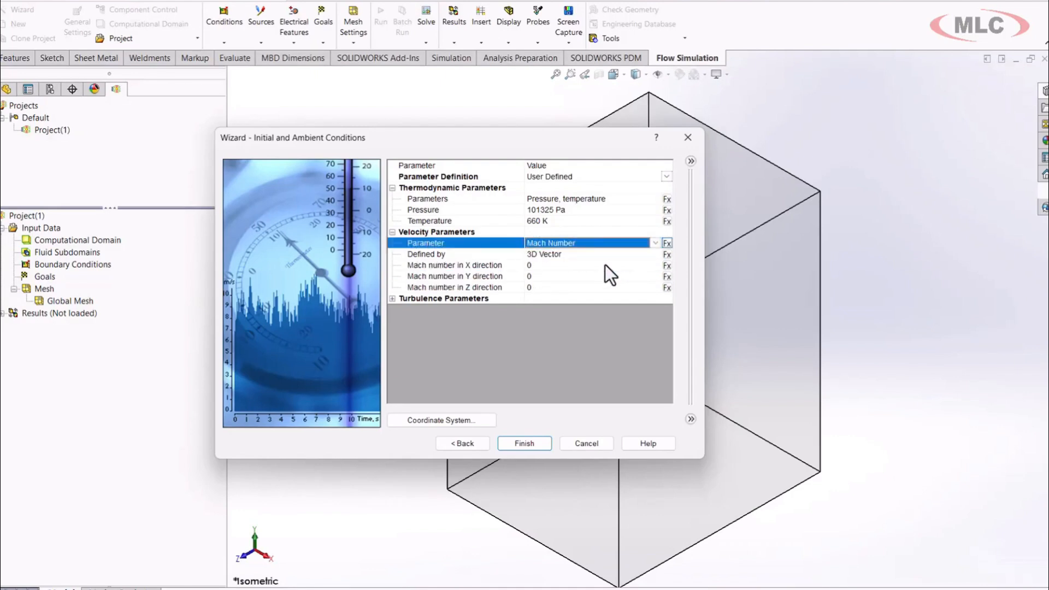
left_click(550, 275)
left_click(551, 275)
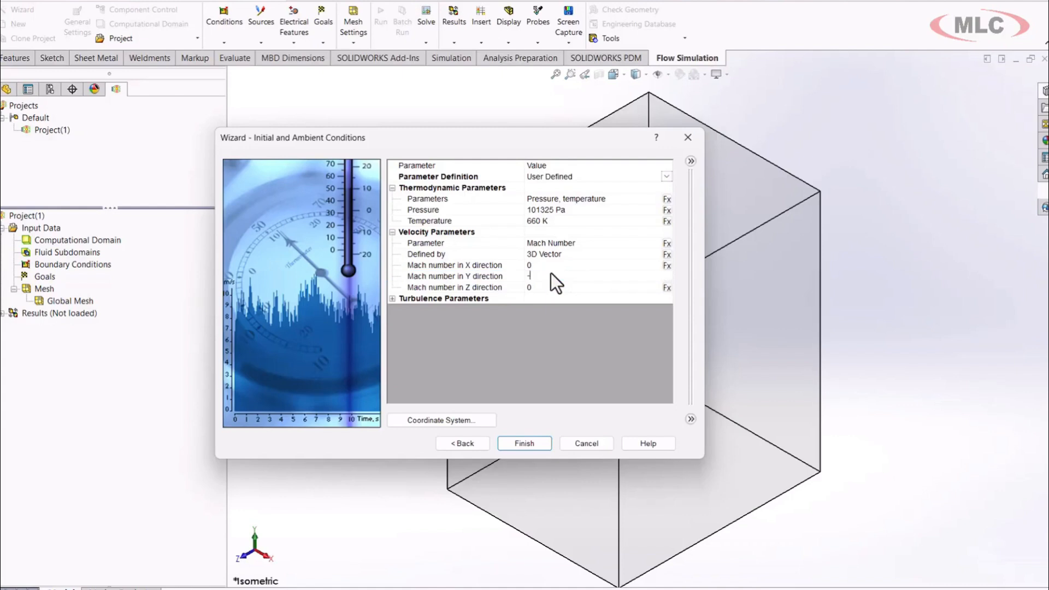
type("-1.7")
key("Return")
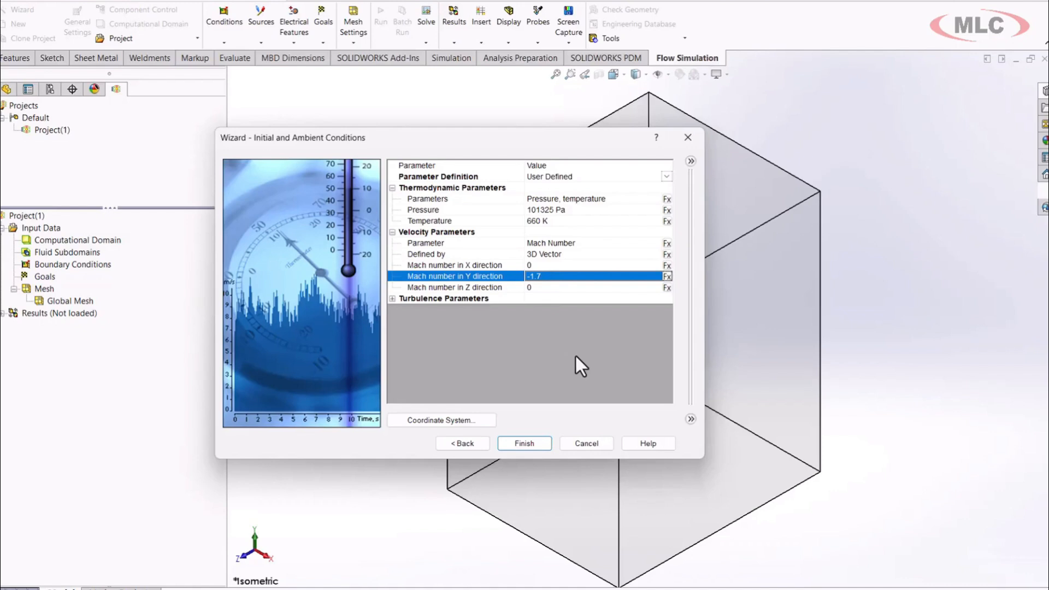
left_click_drag(539, 148, 375, 184)
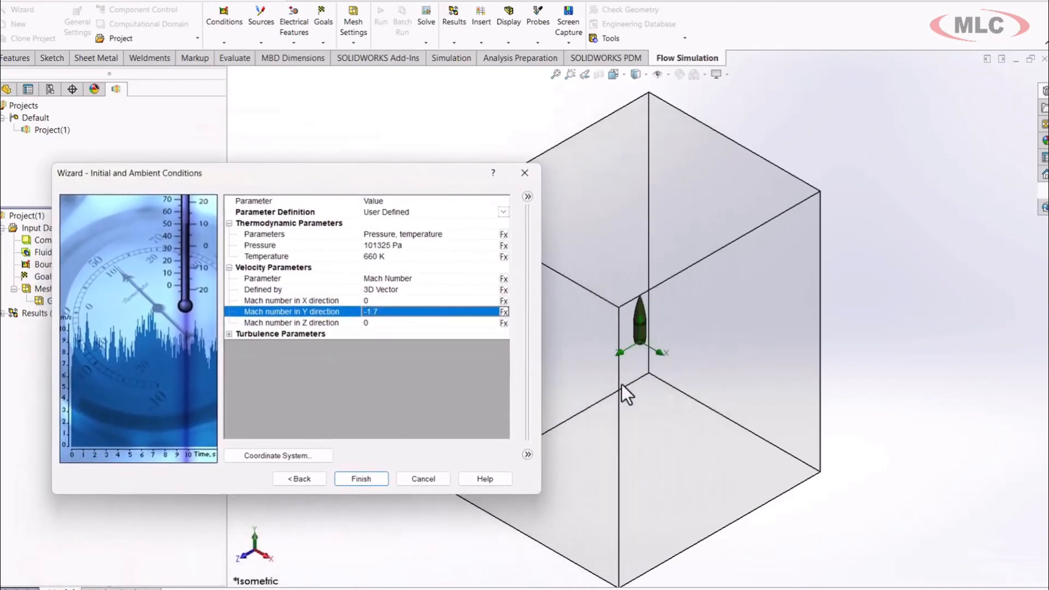
left_click(358, 479)
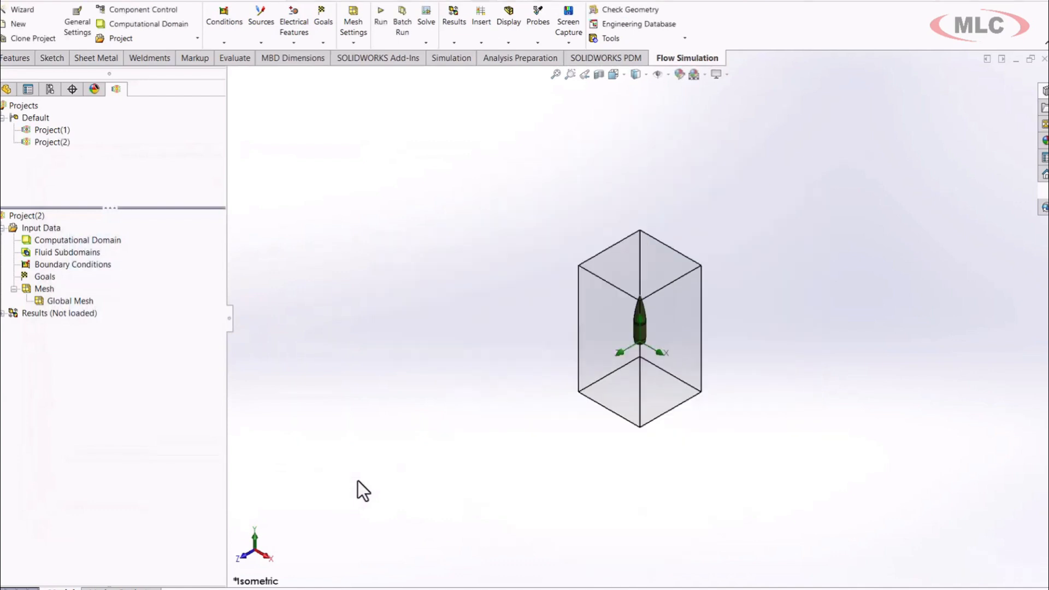
Edit the computational domain of Project(2), setting its X limits to 1 m and -1 m.
scroll(705, 327, "down", 3)
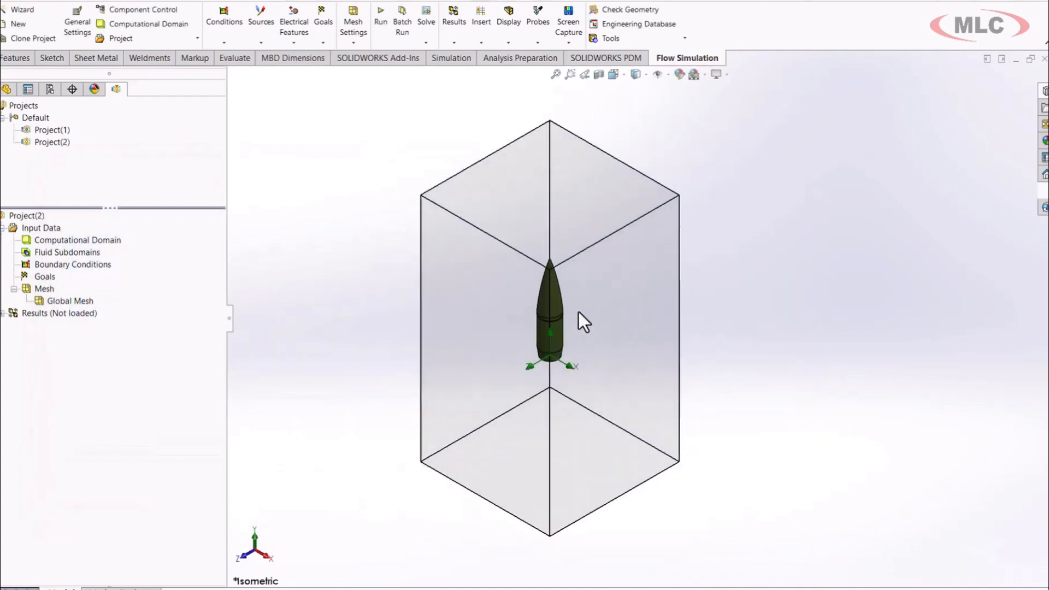
left_click(87, 240)
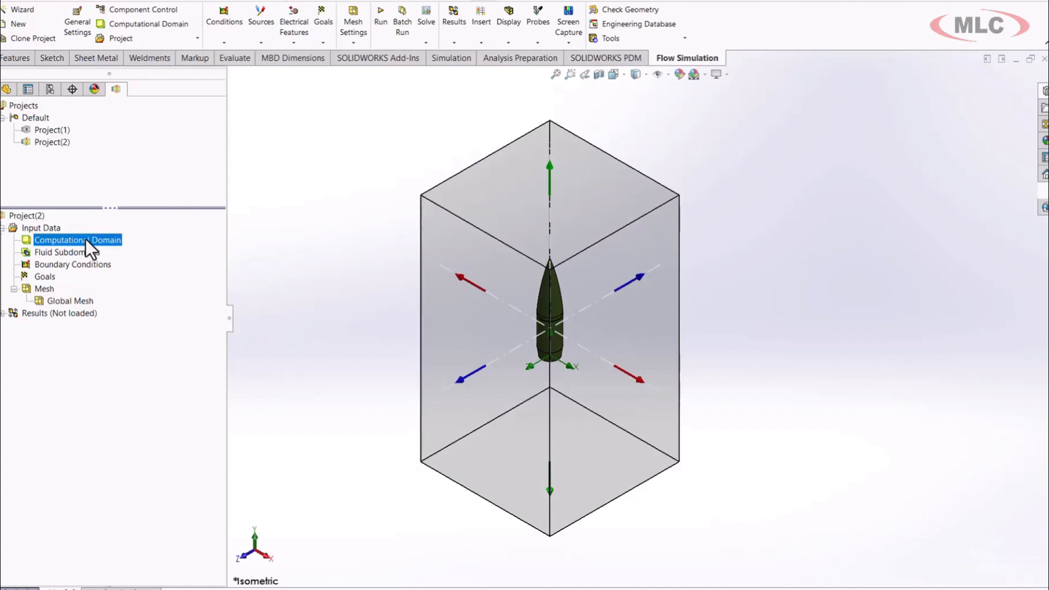
double_click(86, 239)
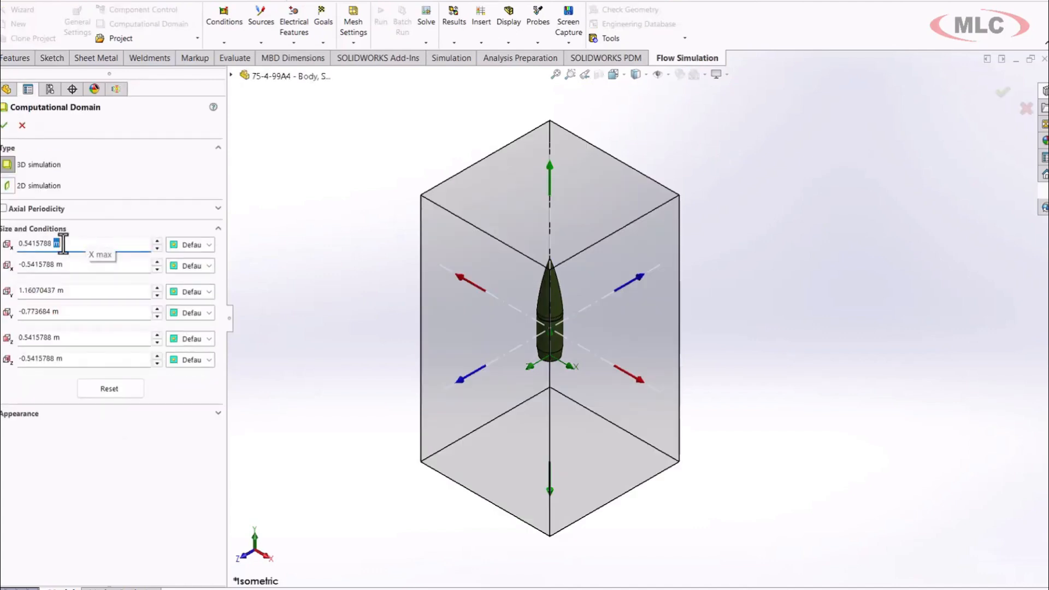
left_click_drag(63, 243, 3, 256)
type("1")
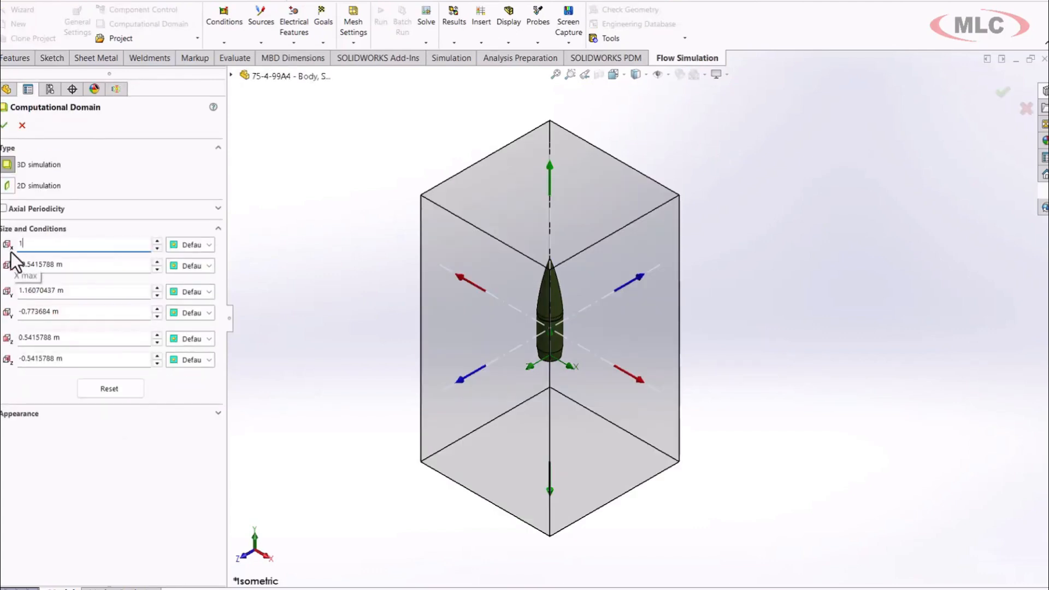
key("Tab")
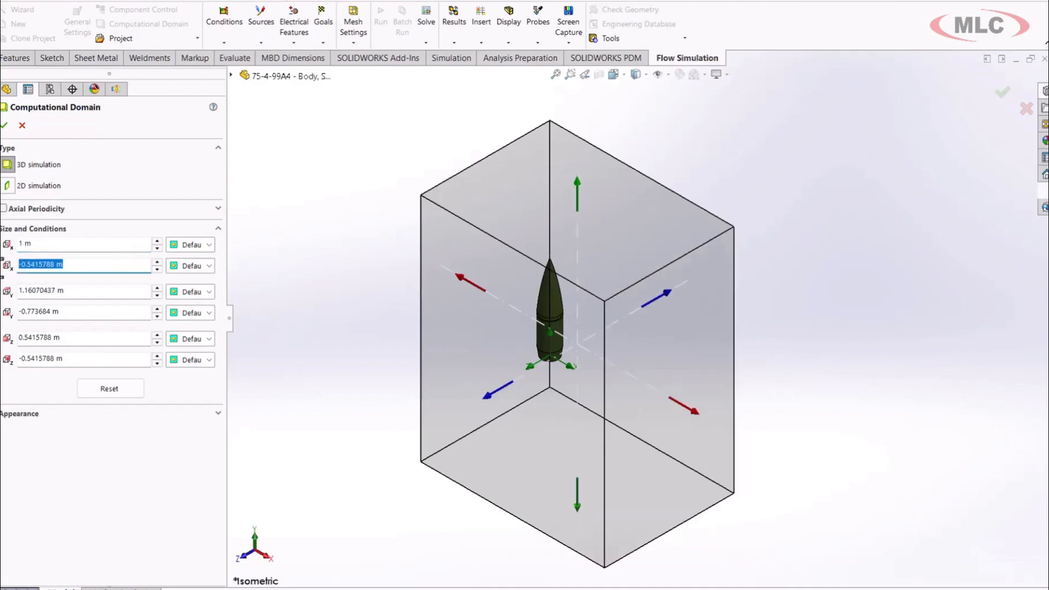
type("-1")
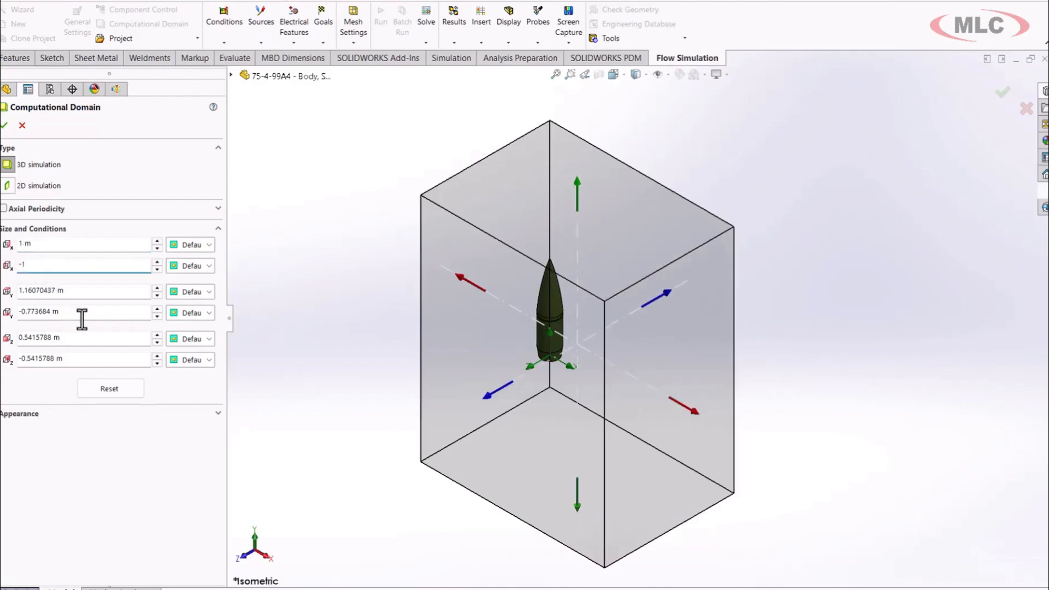
Set the computational domain's Y limits to 1 m and -1 m.
double_click(82, 293)
double_click(82, 293)
left_click_drag(73, 292, 9, 291)
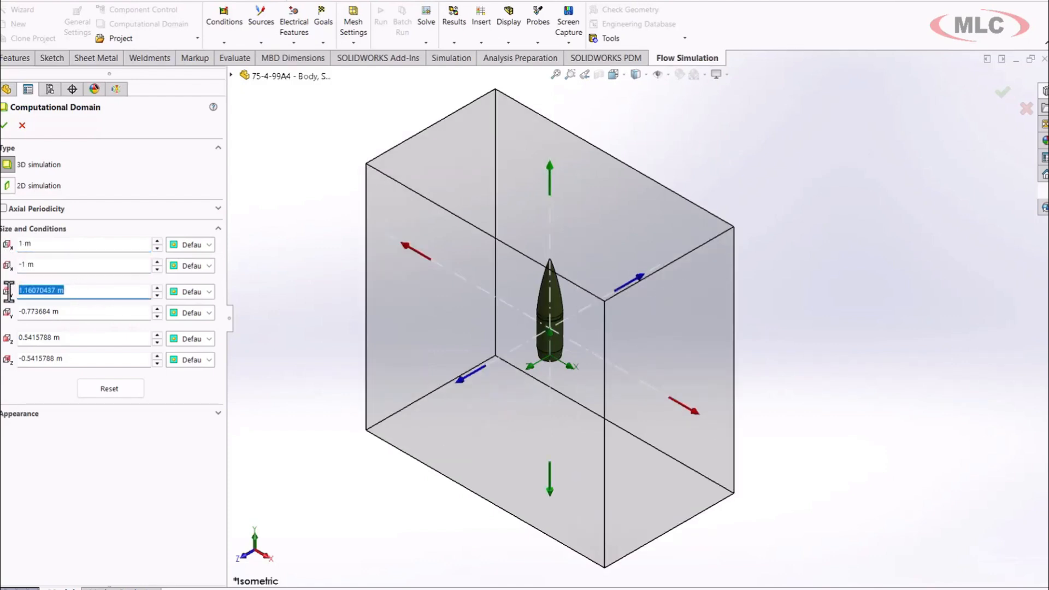
type("1")
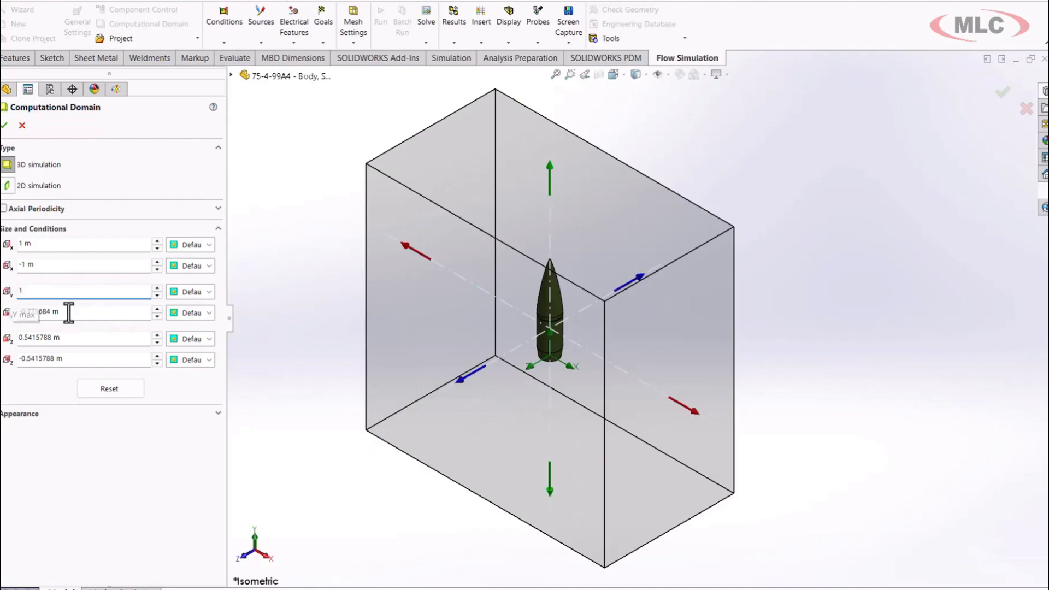
left_click_drag(68, 310, 4, 323)
type("-1")
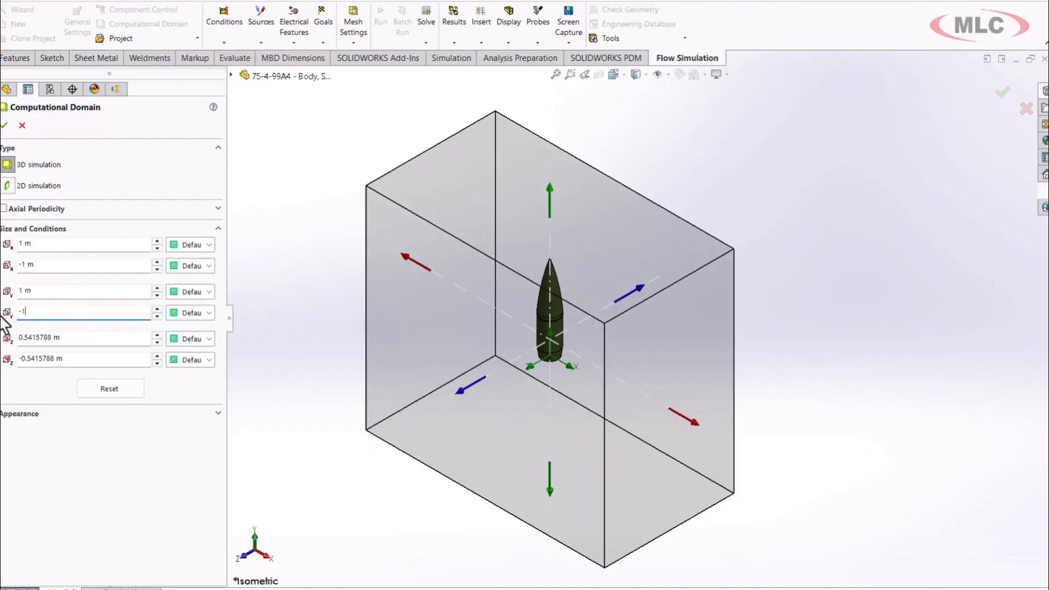
Set the computational domain's Z limits to 1 m and -1 m and accept the domain size.
left_click_drag(63, 339, 6, 361)
type("1")
type("-1")
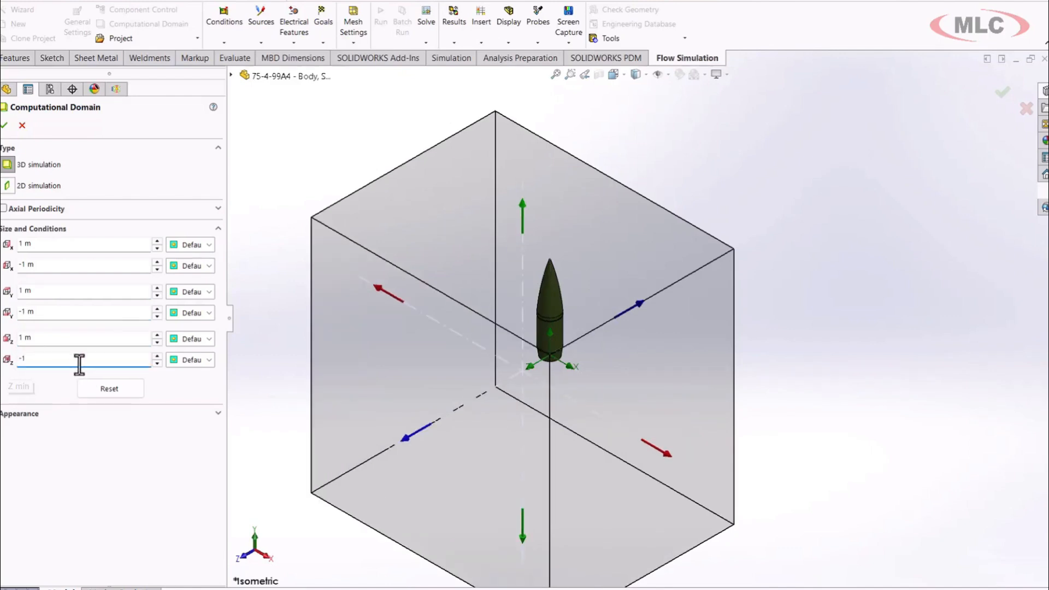
left_click(3, 125)
scroll(436, 267, "up", 4)
middle_click_drag(520, 313, 513, 236)
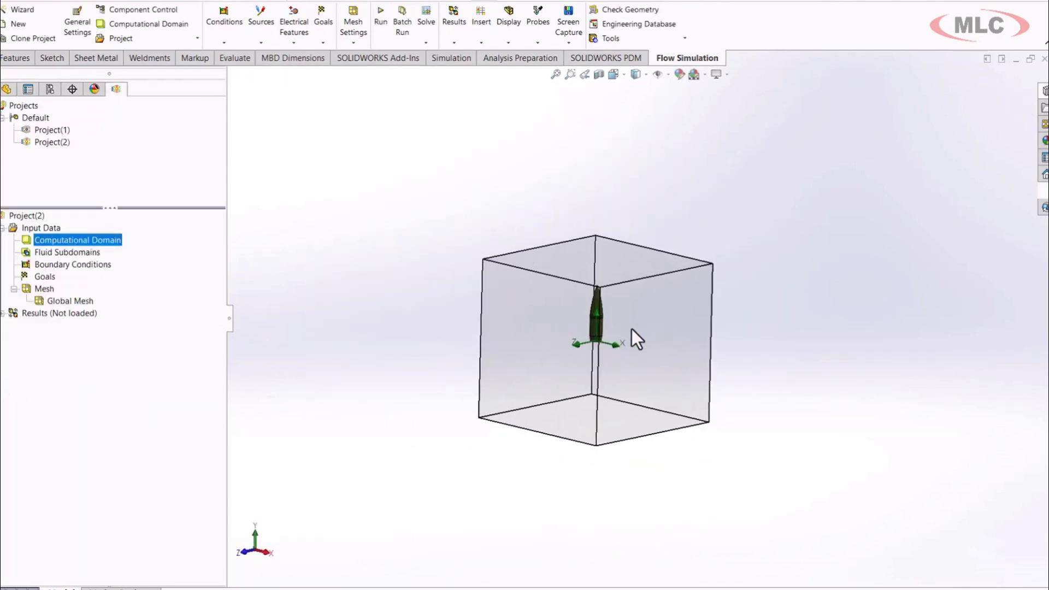
Edit the computational domain of Project(2), setting its upper Y limit to 2 m, and accept the new size.
right_click(91, 240)
left_click(107, 247)
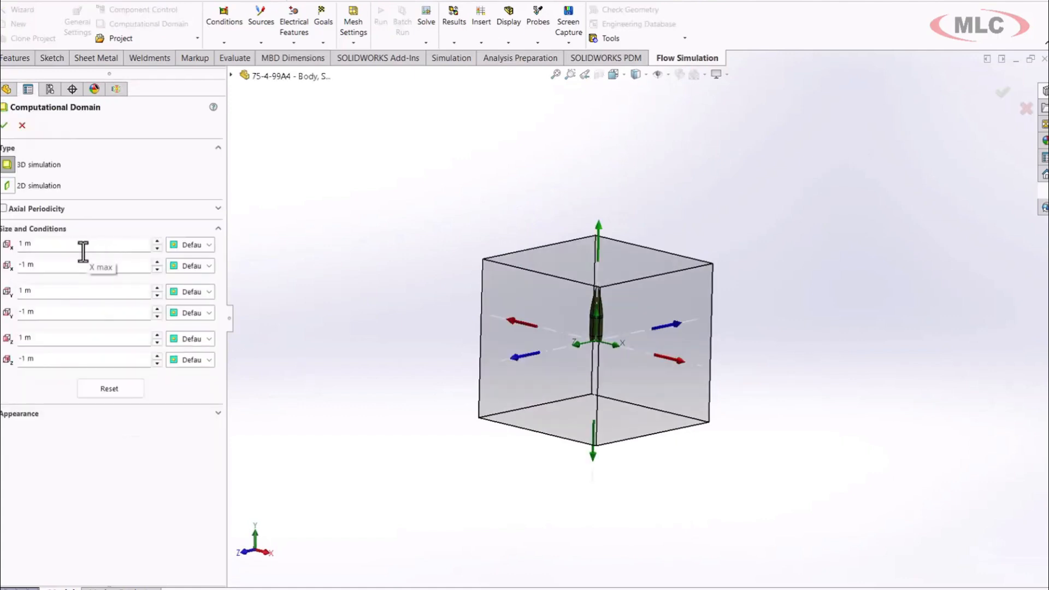
double_click(64, 292)
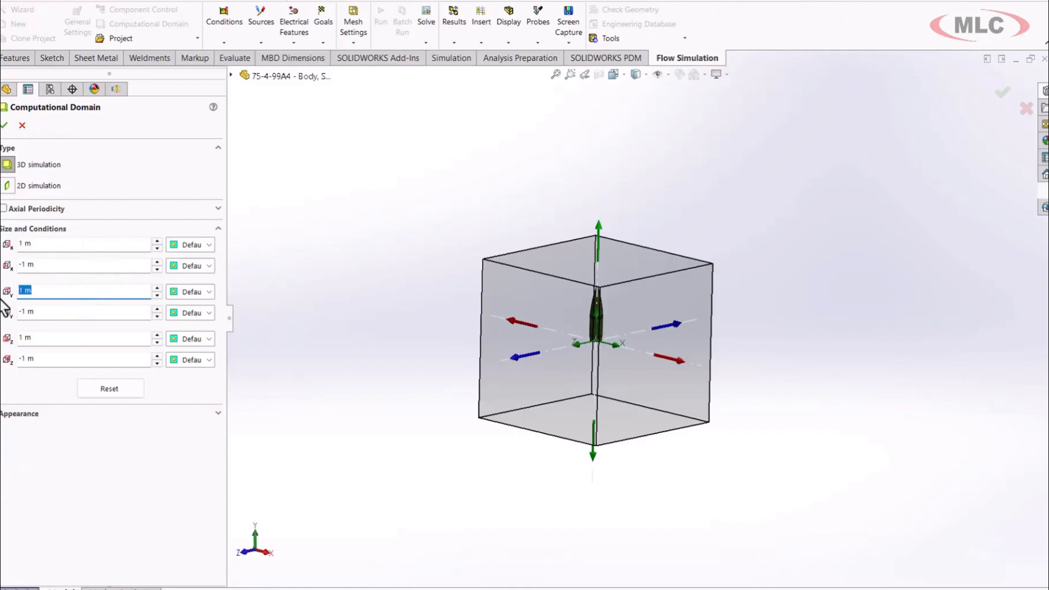
type("2")
left_click(5, 125)
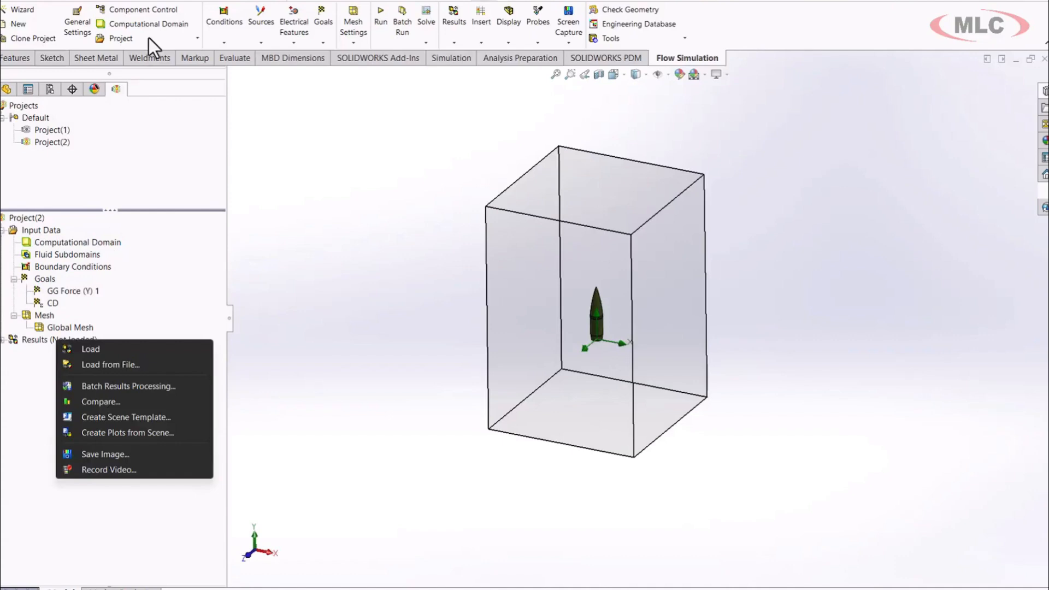
Run a new calculation of Project(2) on this computer, loading the results, and close the solver once it is finished.
left_click(382, 21)
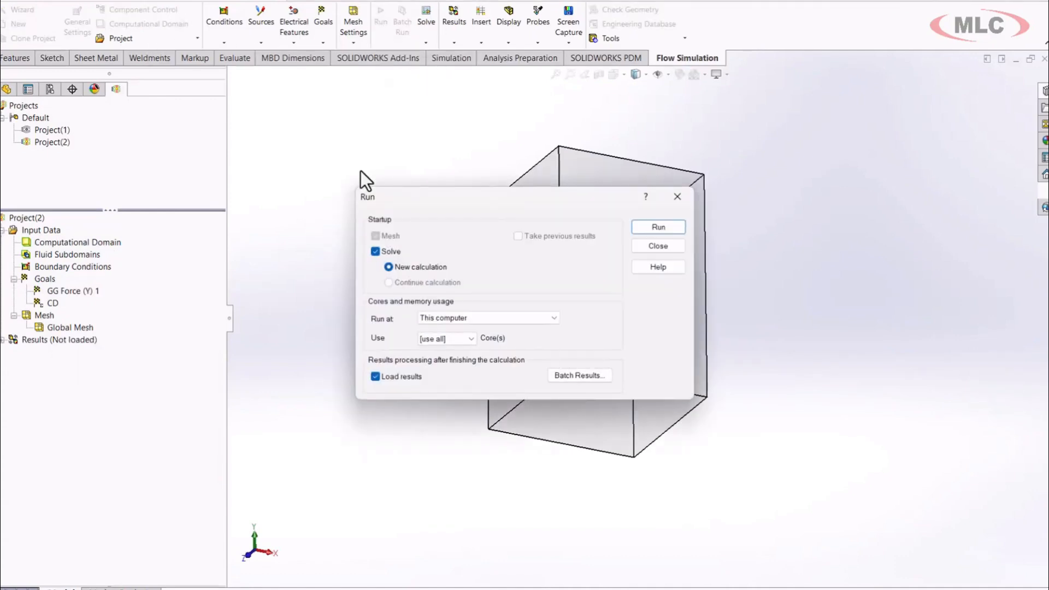
left_click(642, 227)
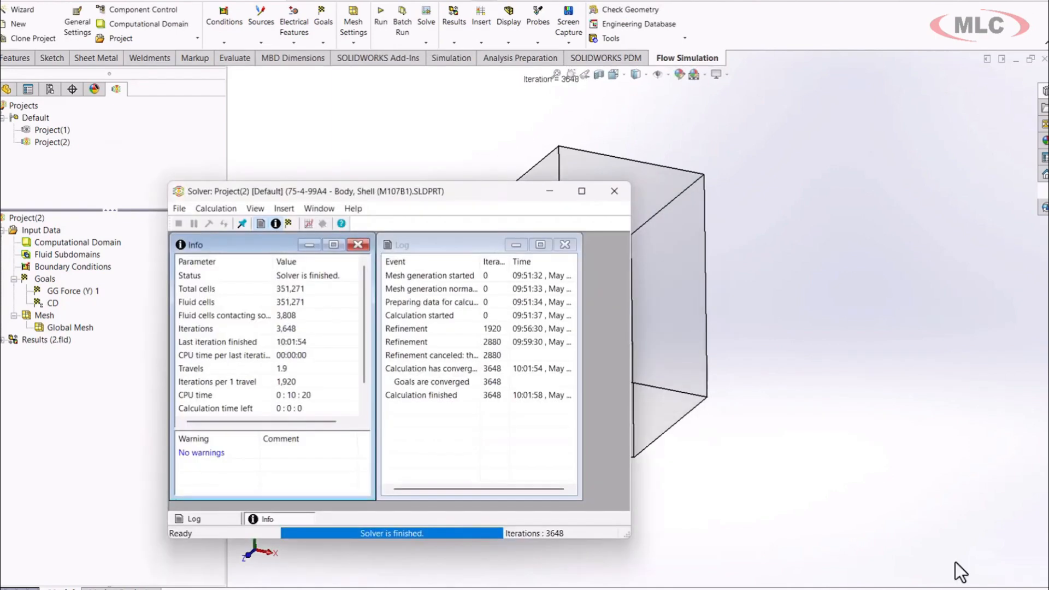
left_click(611, 194)
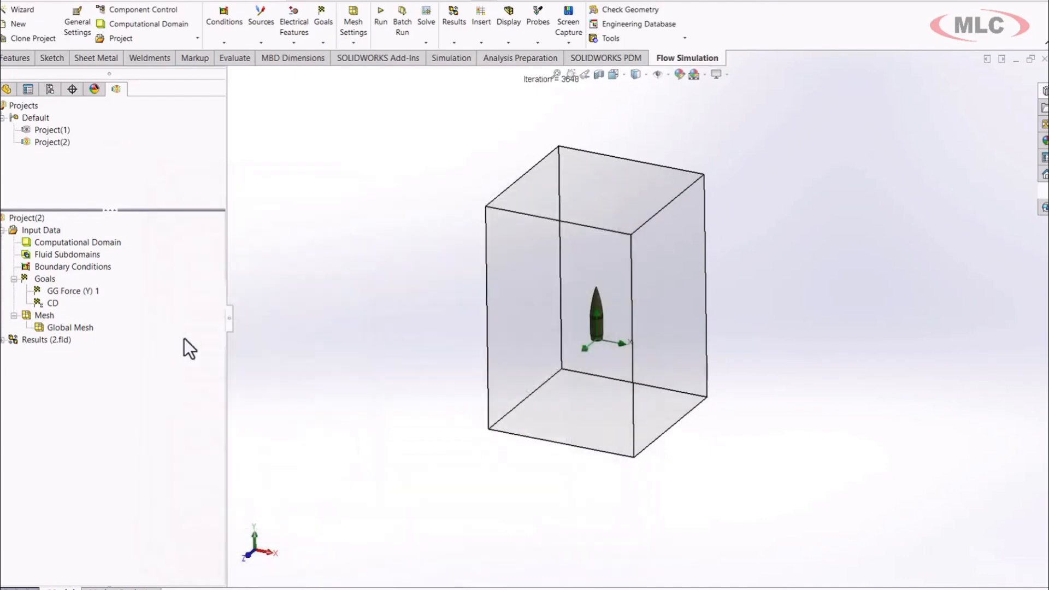
Create a cut plot on the Front Plane showing Mach Number contours with 25 levels.
left_click(3, 340)
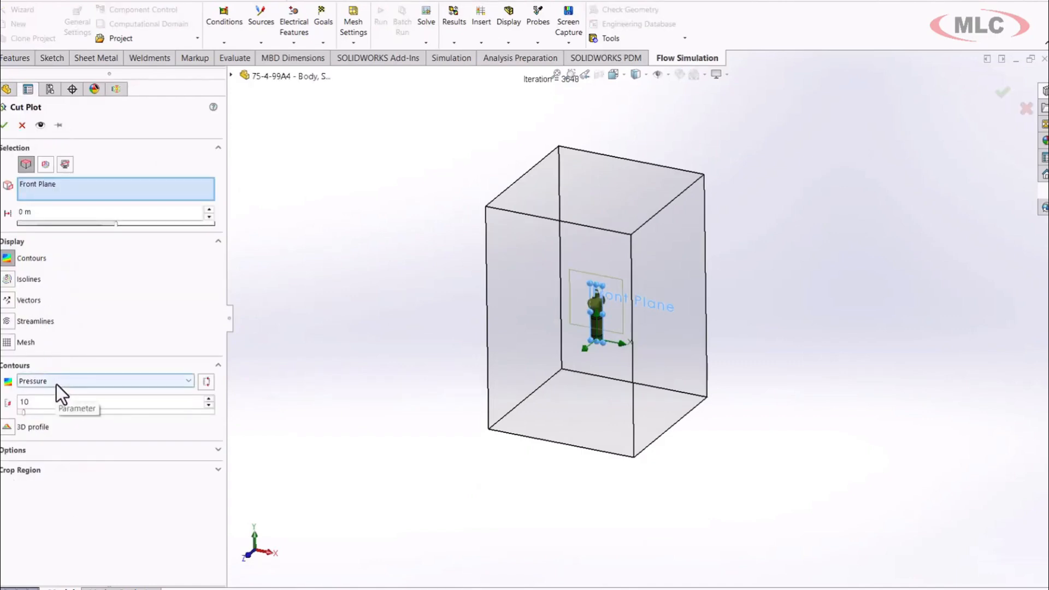
left_click(57, 382)
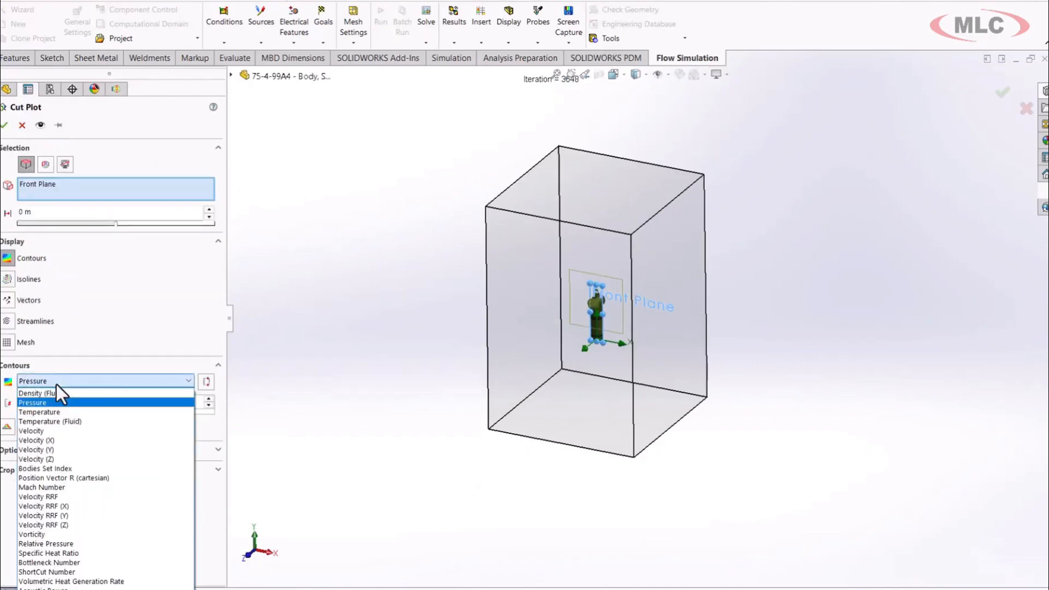
left_click(48, 488)
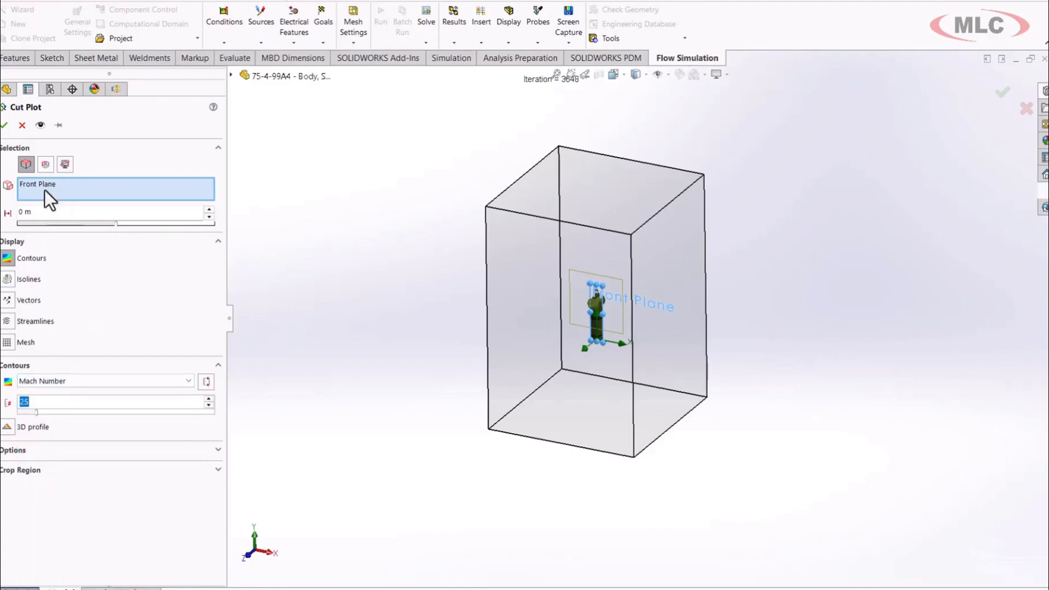
left_click(4, 126)
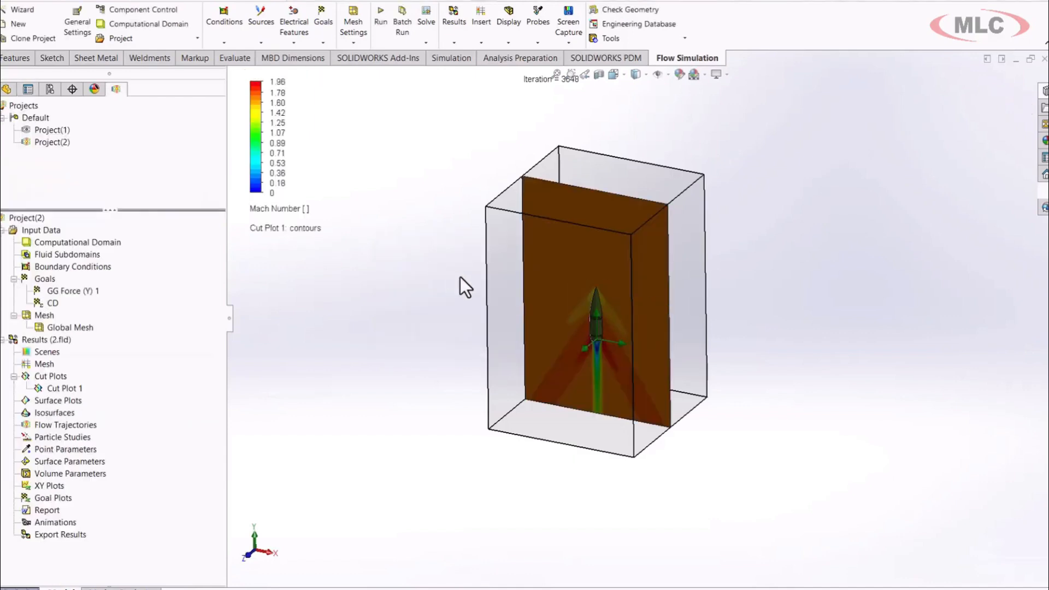
Insert a second cut plot on the Front Plane showing Pressure contours.
scroll(612, 347, "down", 3)
middle_click_drag(627, 351, 668, 316)
scroll(665, 315, "up", 3)
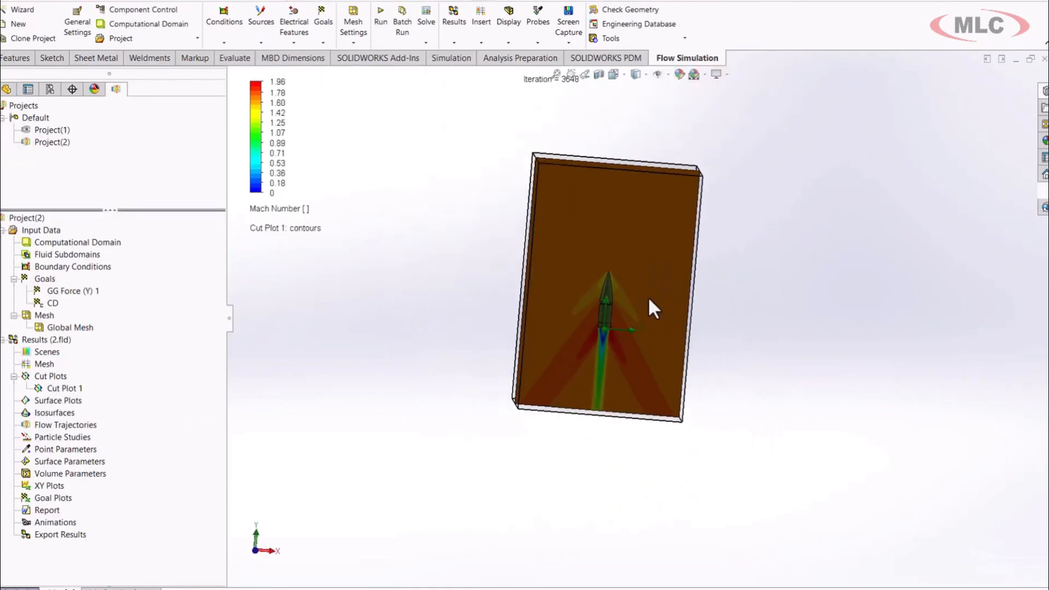
scroll(648, 296, "down", 2)
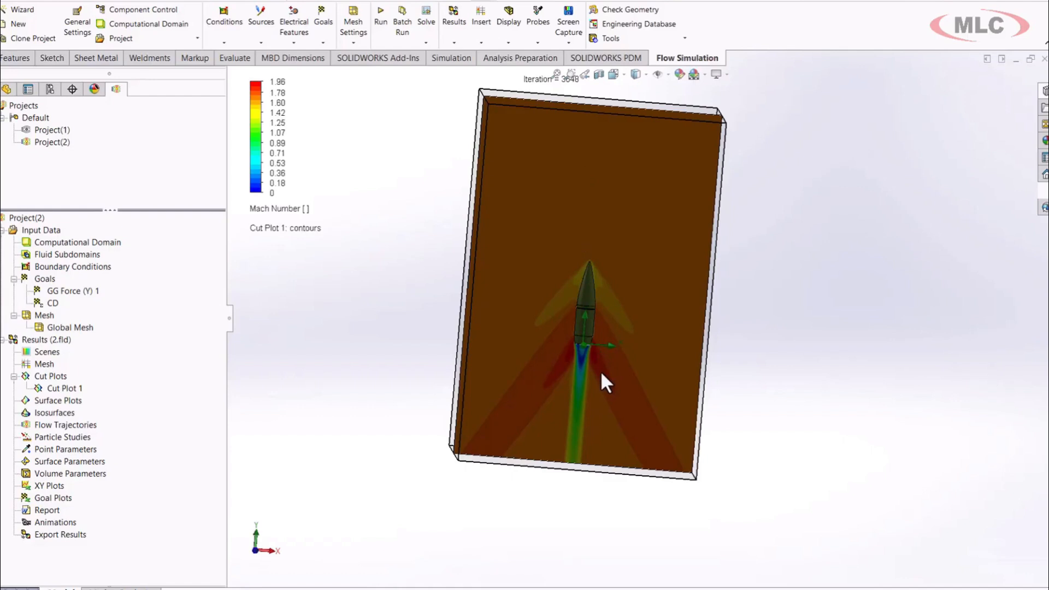
middle_click_drag(638, 323, 667, 277)
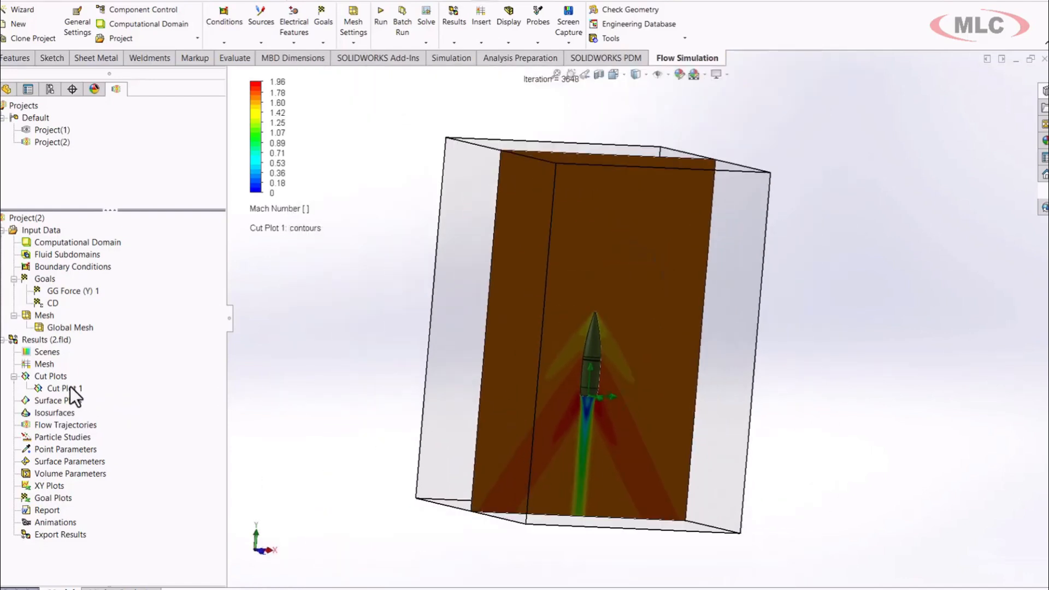
right_click(53, 377)
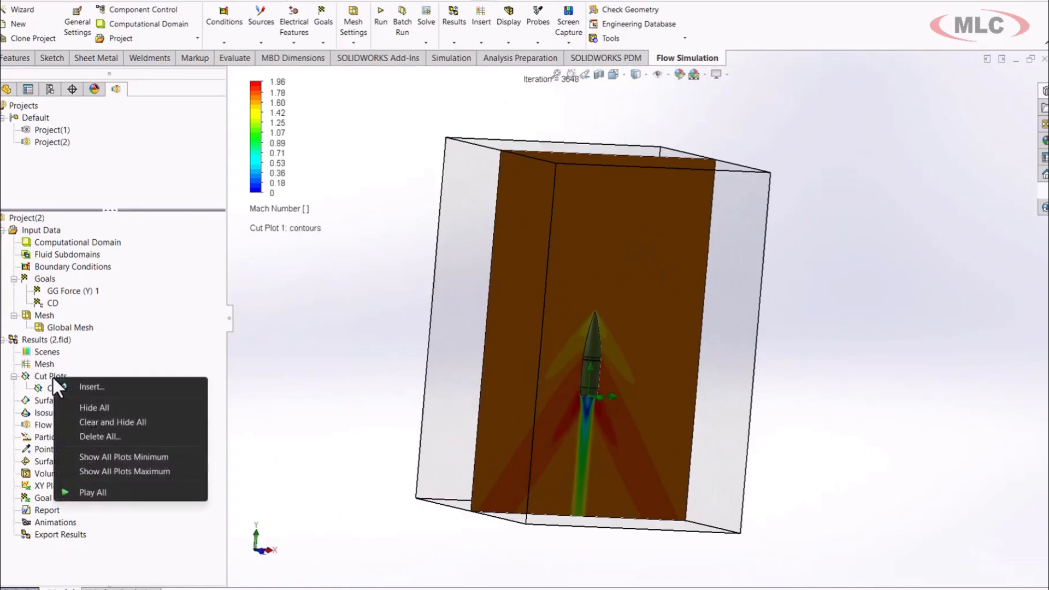
left_click(105, 387)
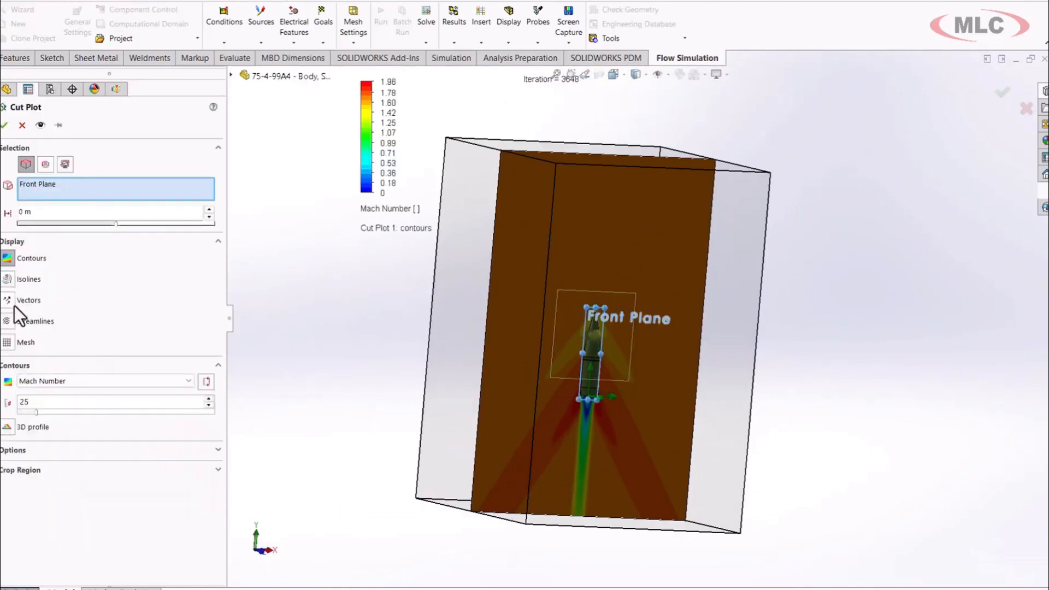
left_click(51, 386)
left_click(49, 393)
left_click(4, 125)
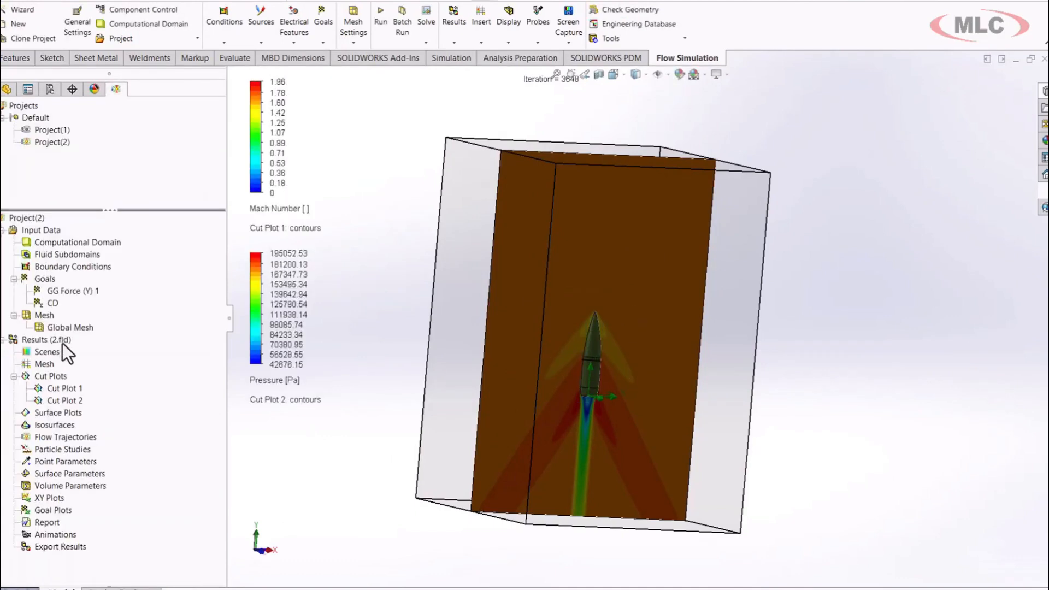
Hide the Mach number cut plot and examine the pressure contours around the shell.
right_click(61, 388)
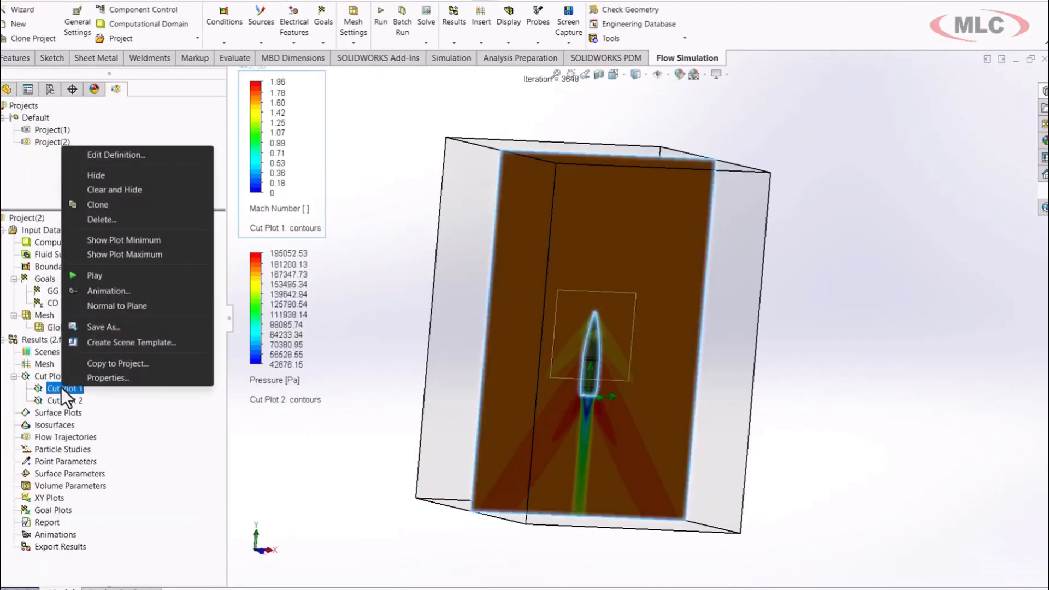
left_click(108, 175)
middle_click_drag(638, 354, 617, 401)
scroll(617, 393, "down", 5)
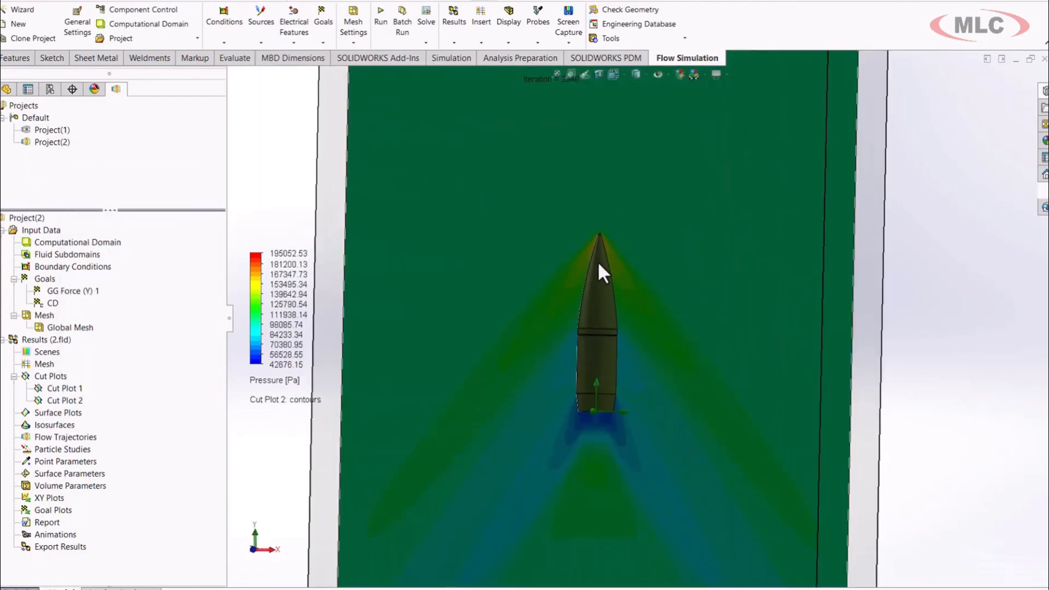
middle_click_drag(596, 297, 578, 353)
scroll(579, 349, "up", 5)
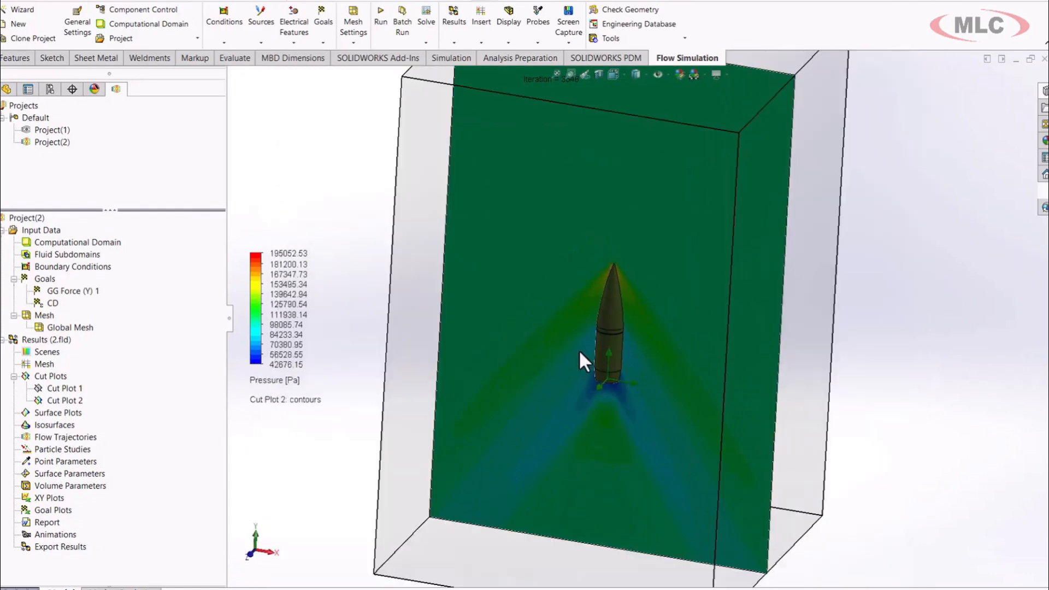
scroll(652, 243, "up", 1)
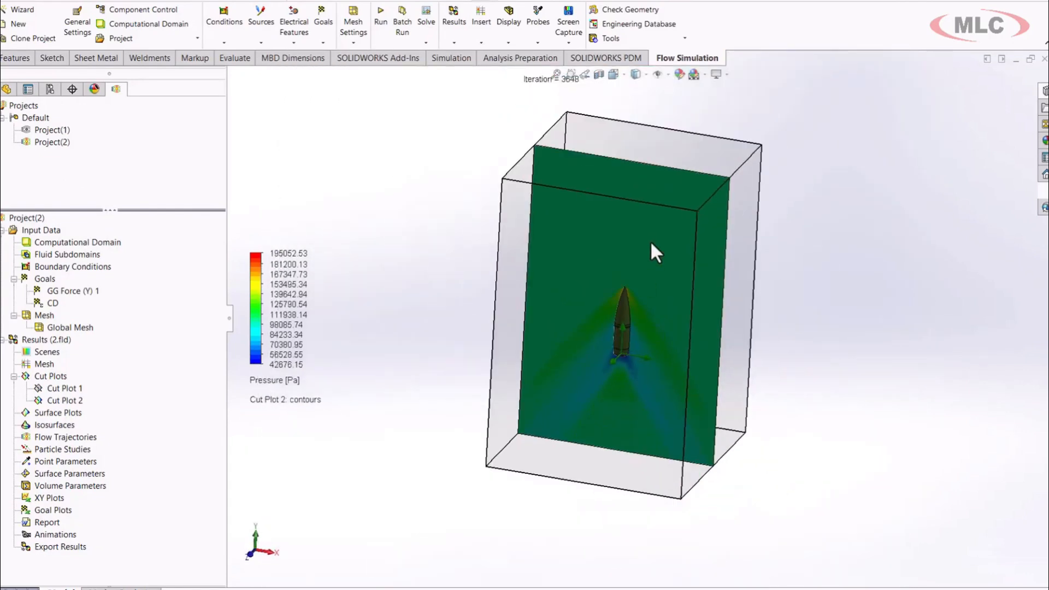